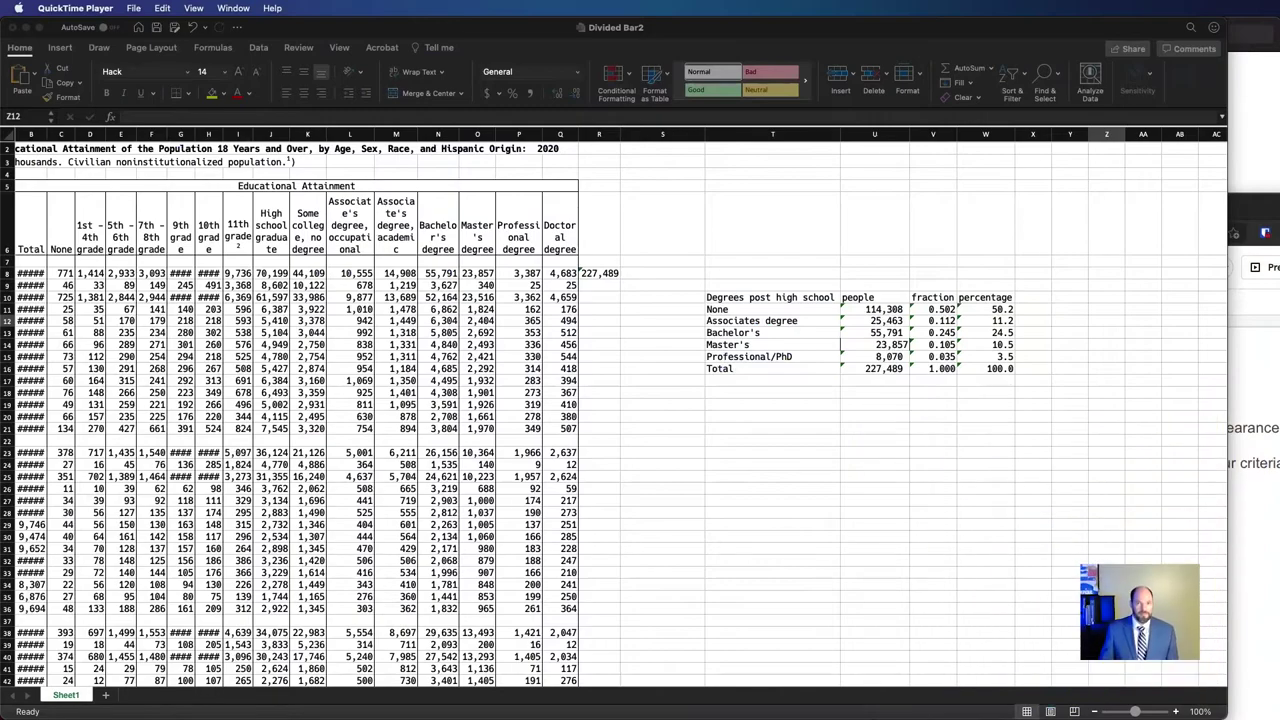
Step: Bring the Divided Bar2 workbook forward and review its people, fraction and percentage columns
left_click(1028, 525)
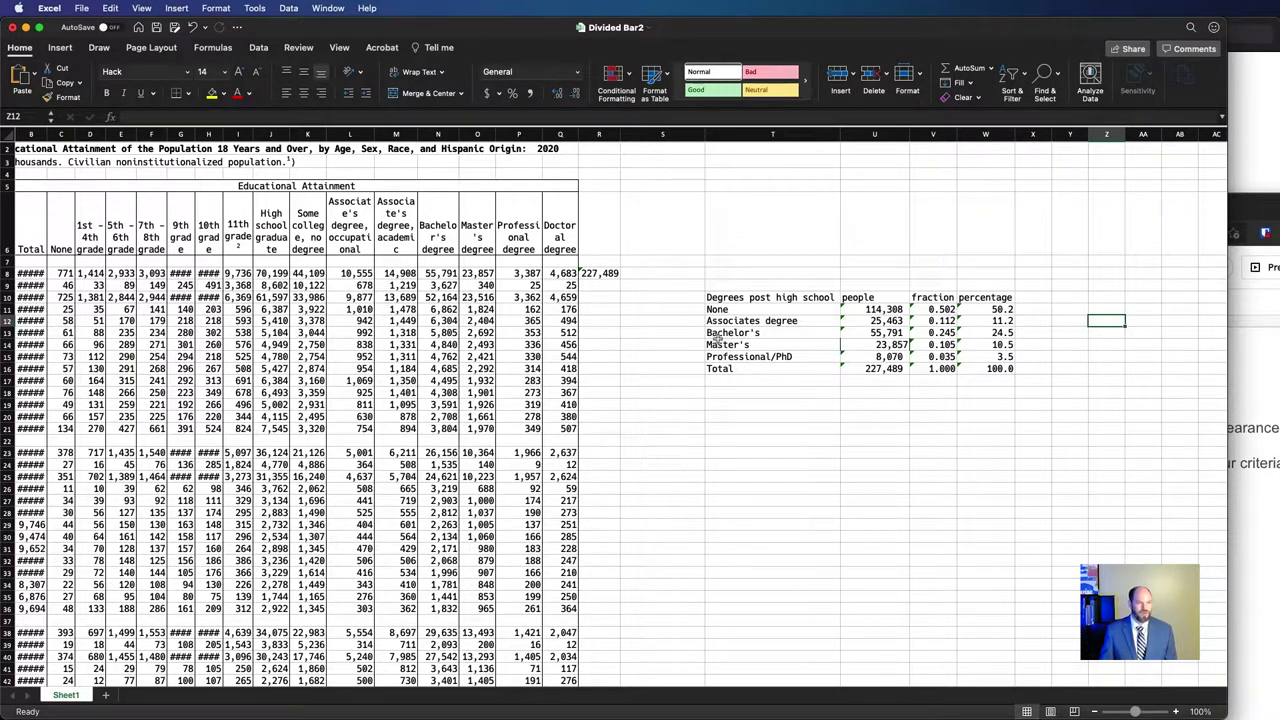
left_click(662, 310)
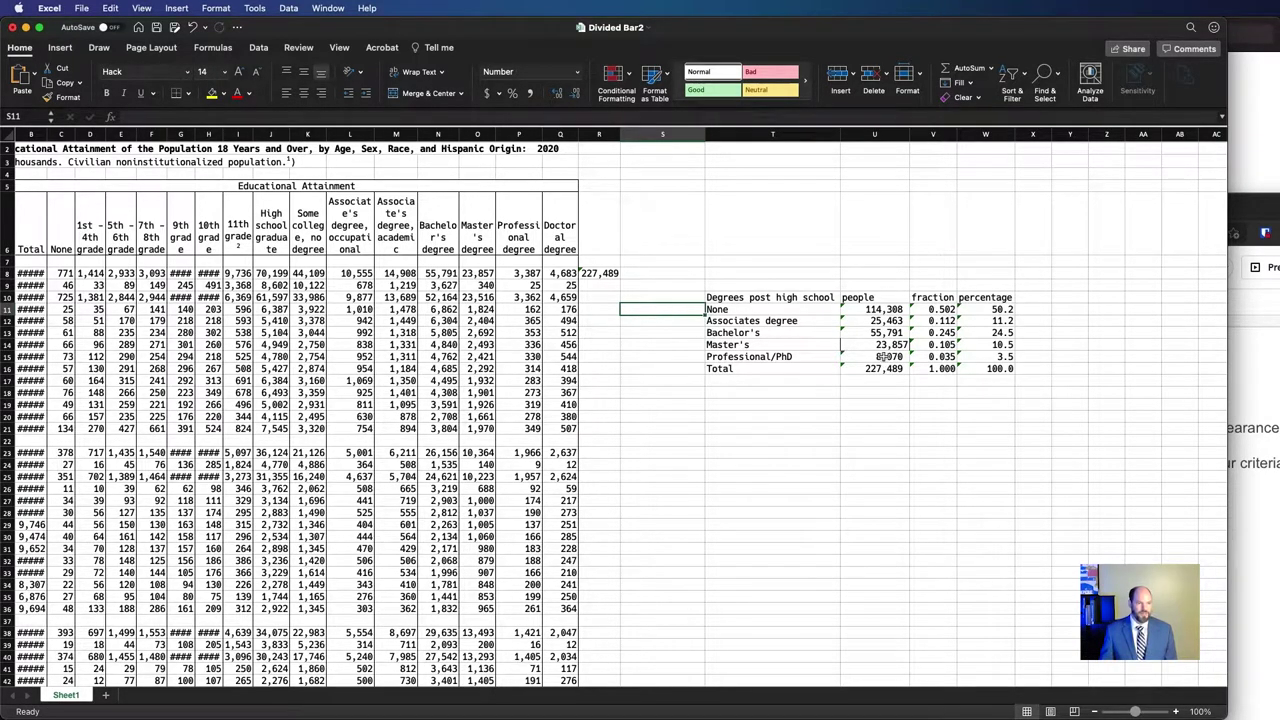
left_click(941, 297)
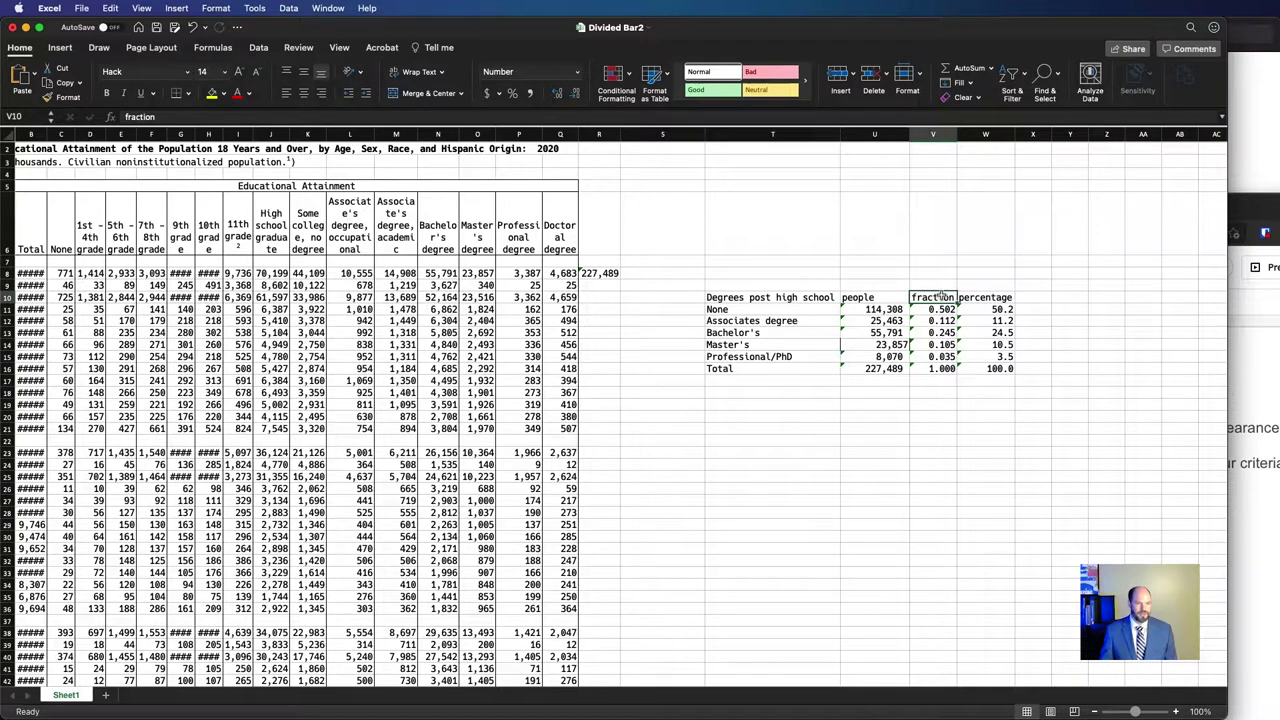
left_click(982, 297)
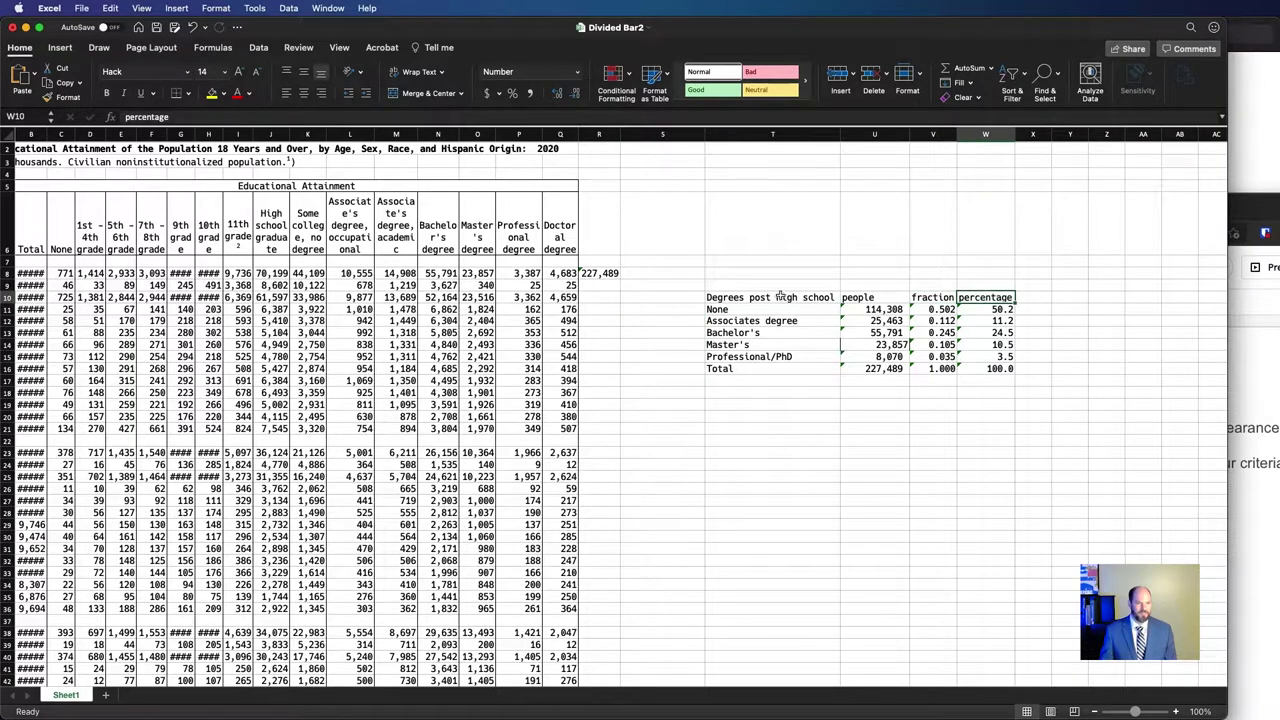
Step: Select the degree categories and people counts (T10:U15) and insert a 2-D Clustered Bar chart
left_click_drag(779, 297, 862, 351)
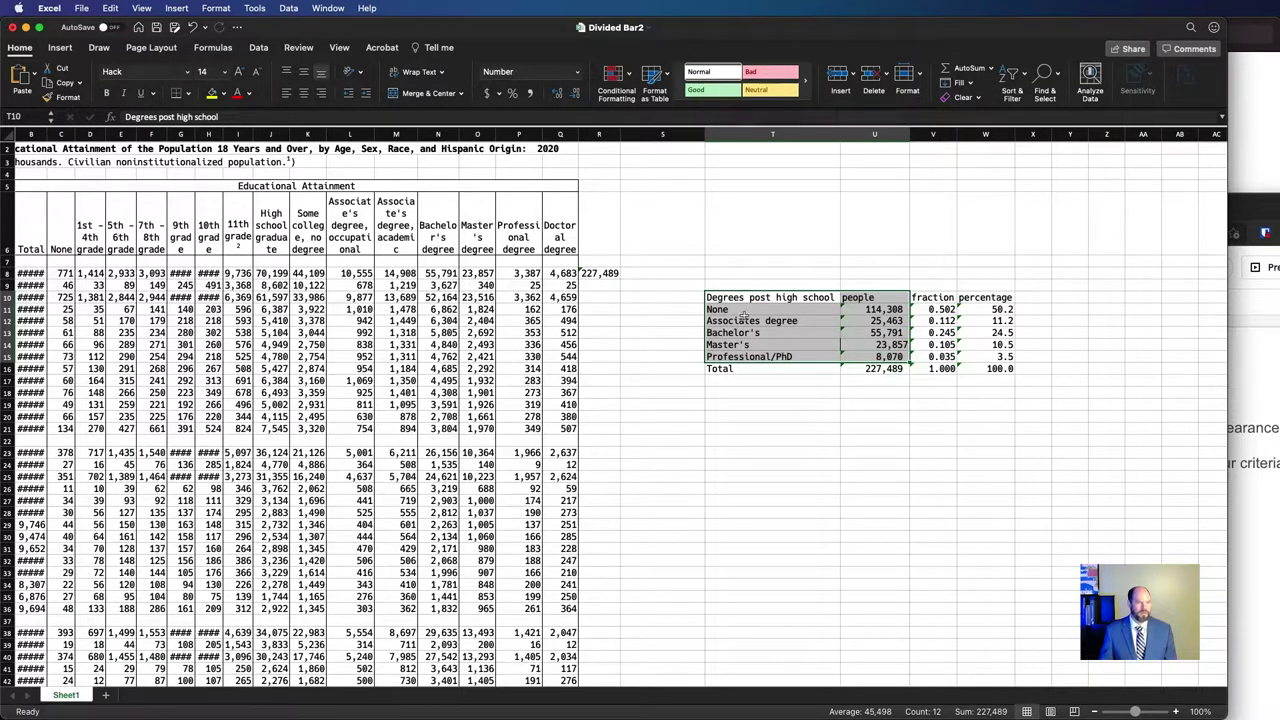
left_click(62, 47)
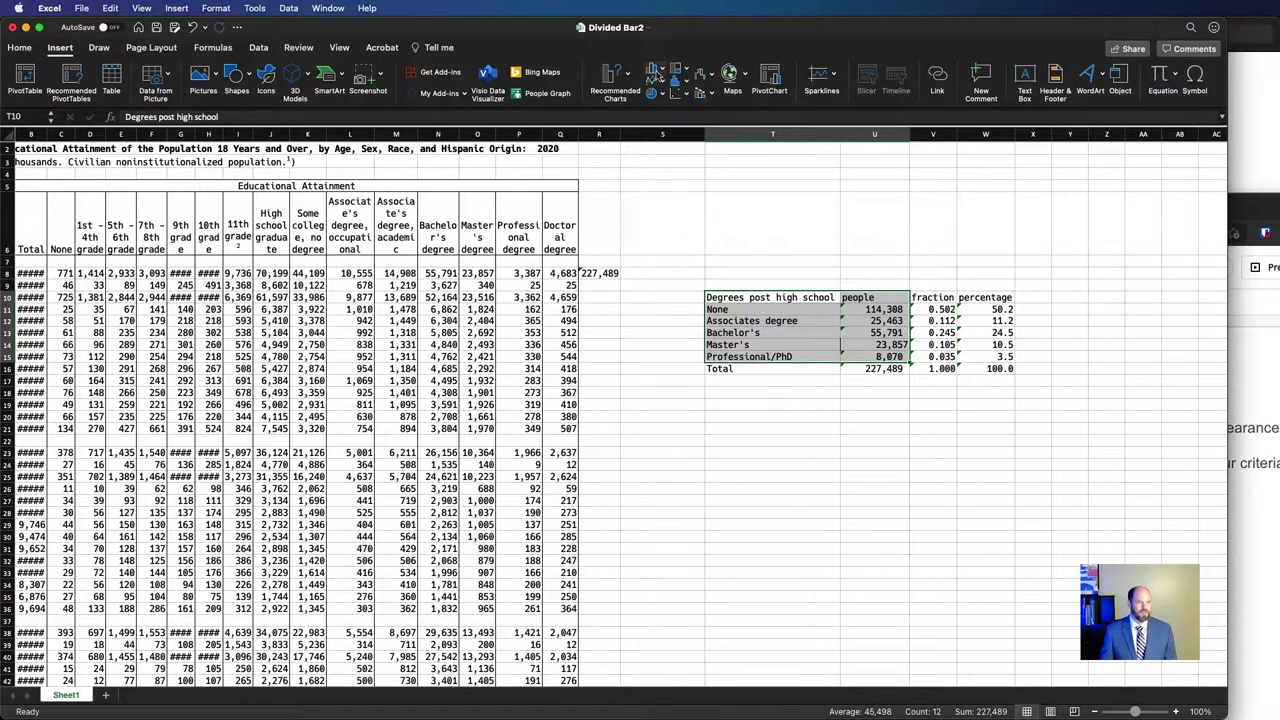
left_click(661, 75)
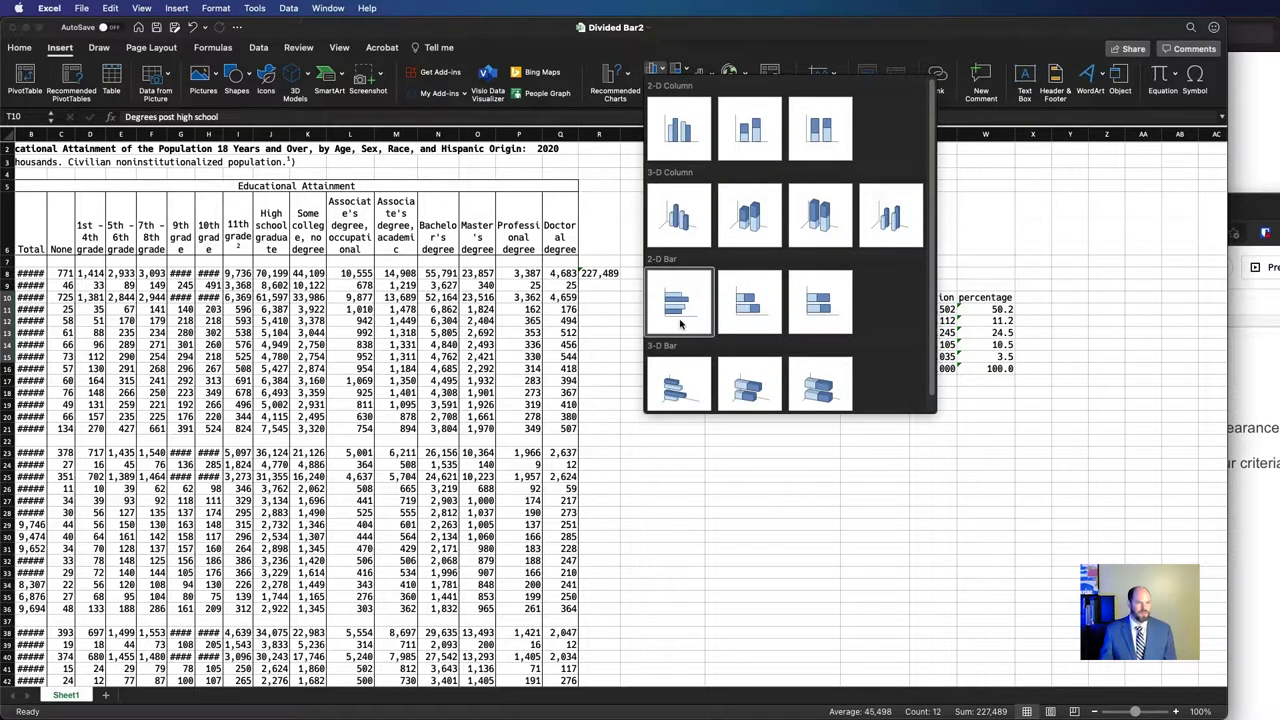
left_click(680, 323)
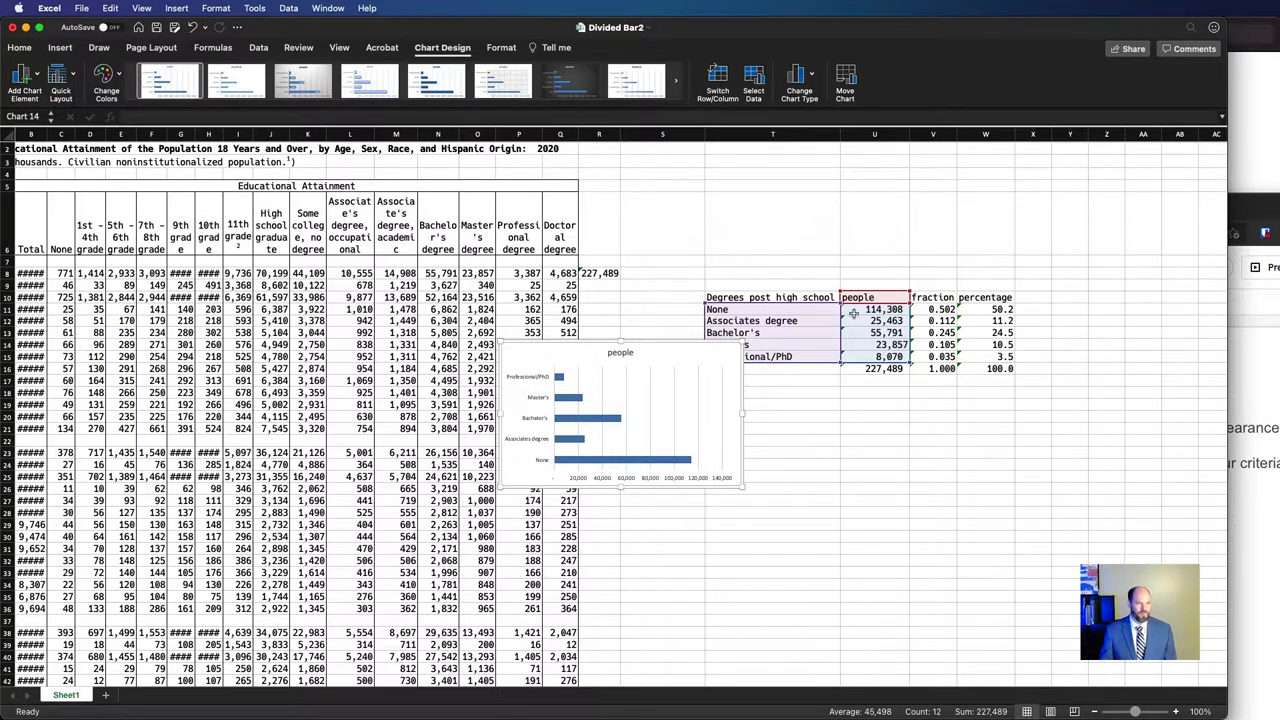
Step: Enlarge the bar chart and move it up and left so the summary table stays visible
left_click_drag(742, 487, 982, 648)
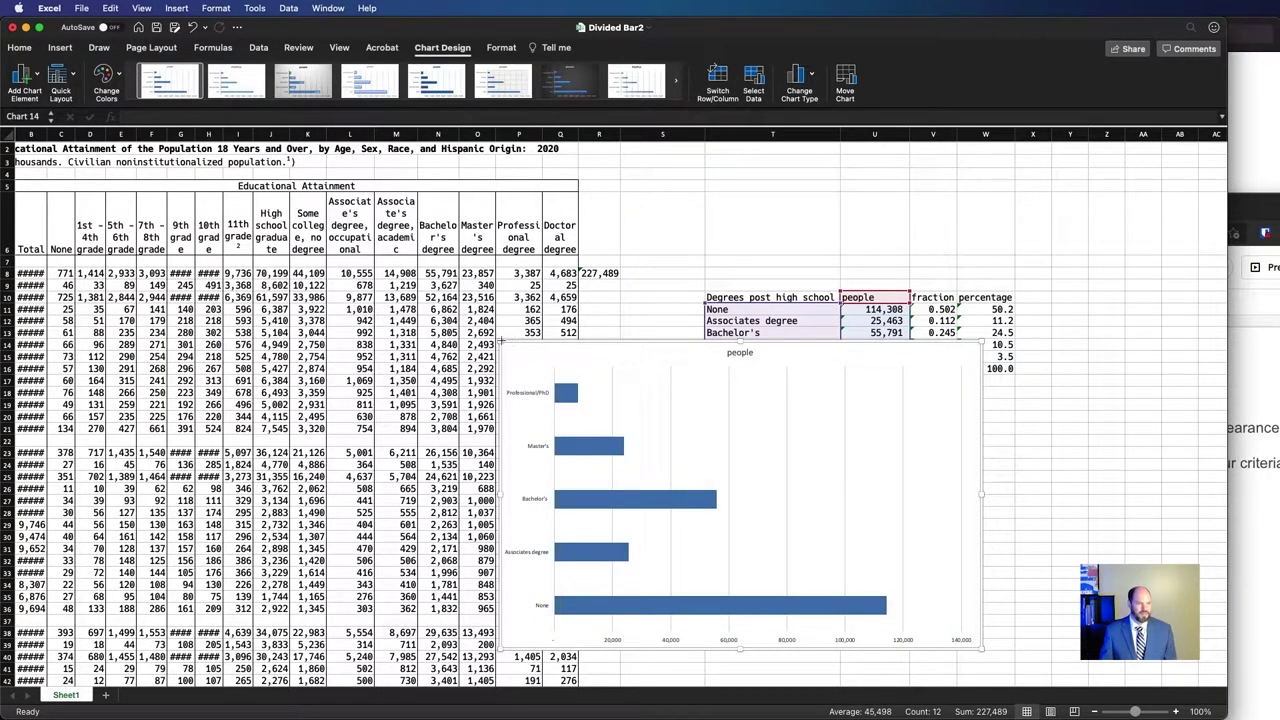
left_click_drag(563, 343, 458, 261)
left_click_drag(803, 262, 506, 173)
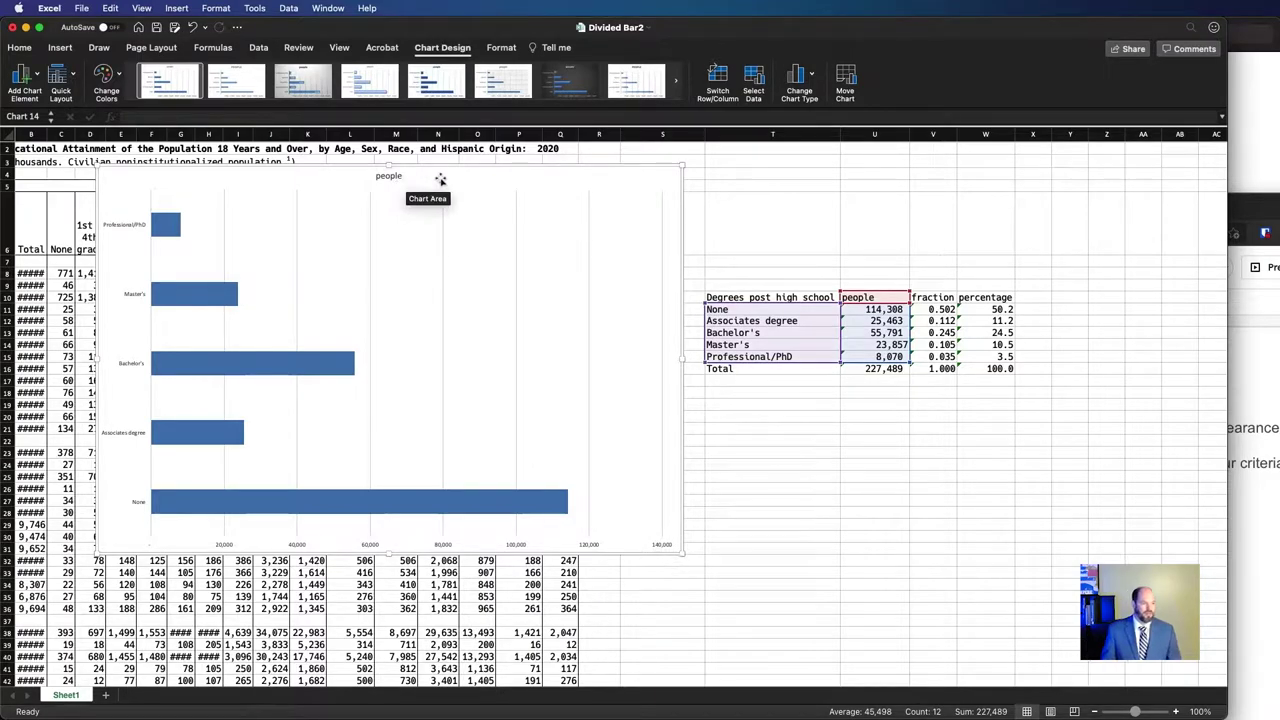
left_click(389, 176)
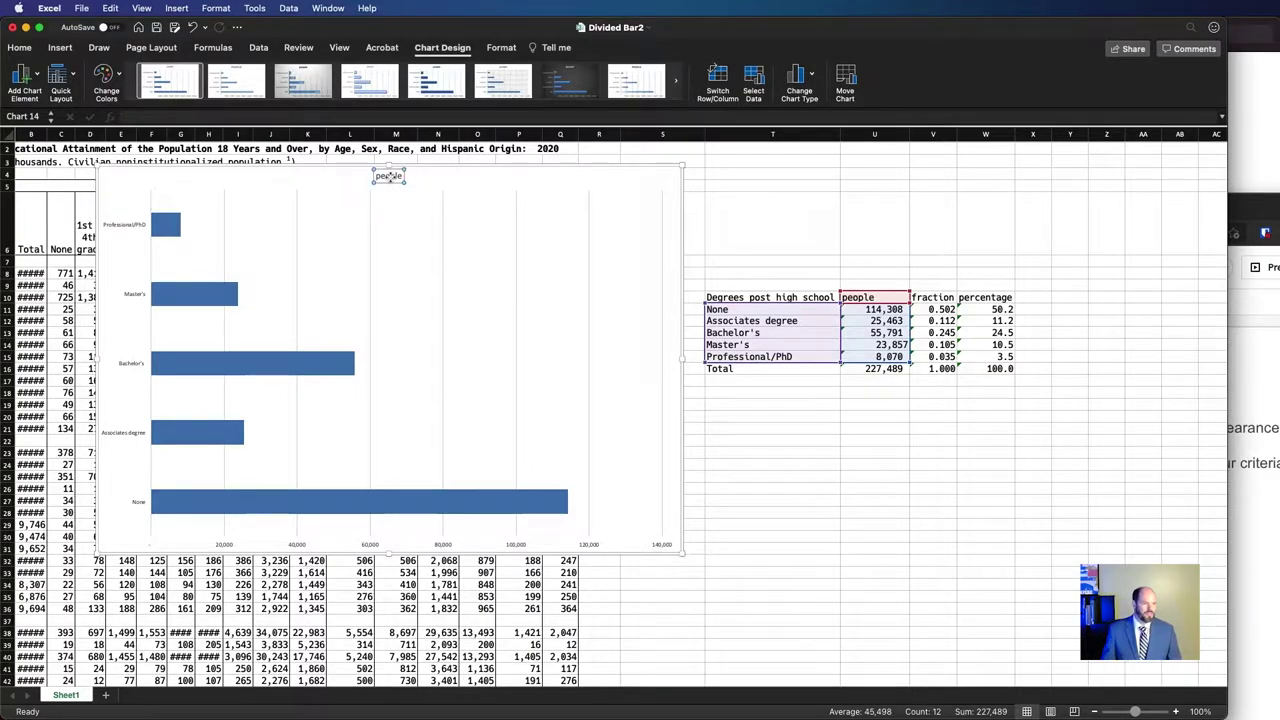
Step: In Select Data, set the series name to =Sheet1!$T$10 so the title reads 'Degrees post high school'
right_click(461, 178)
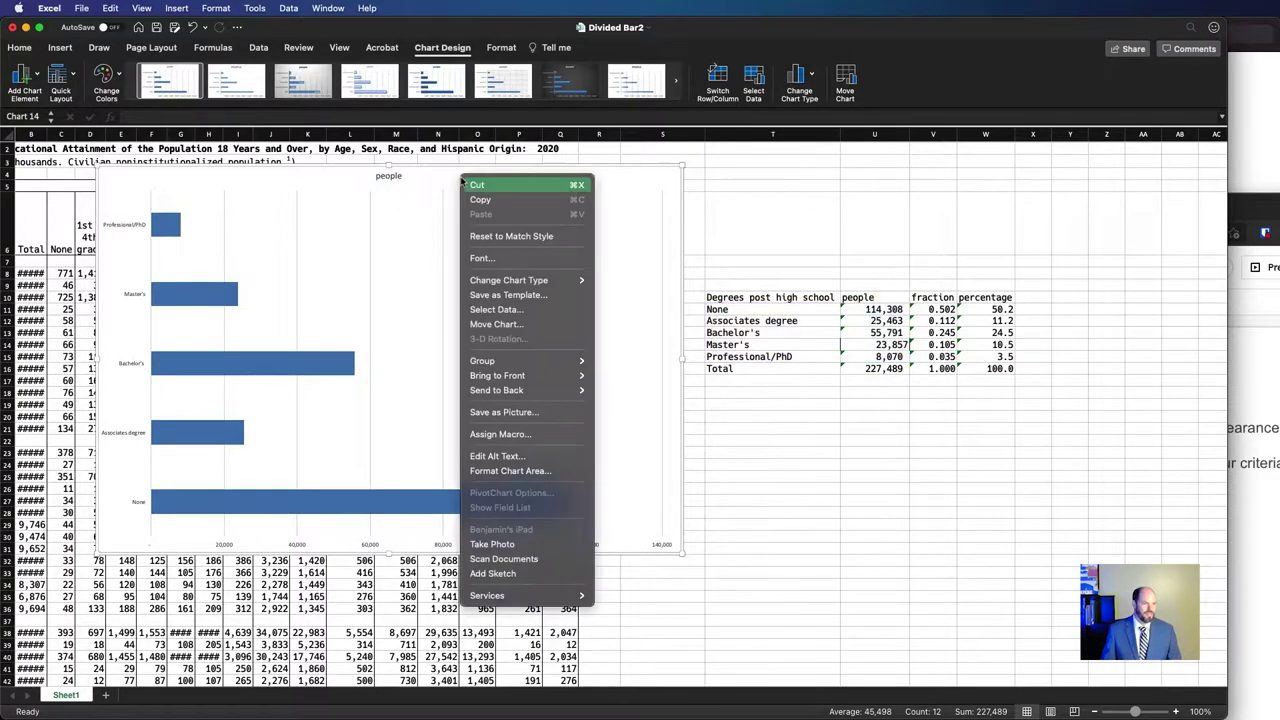
left_click(500, 309)
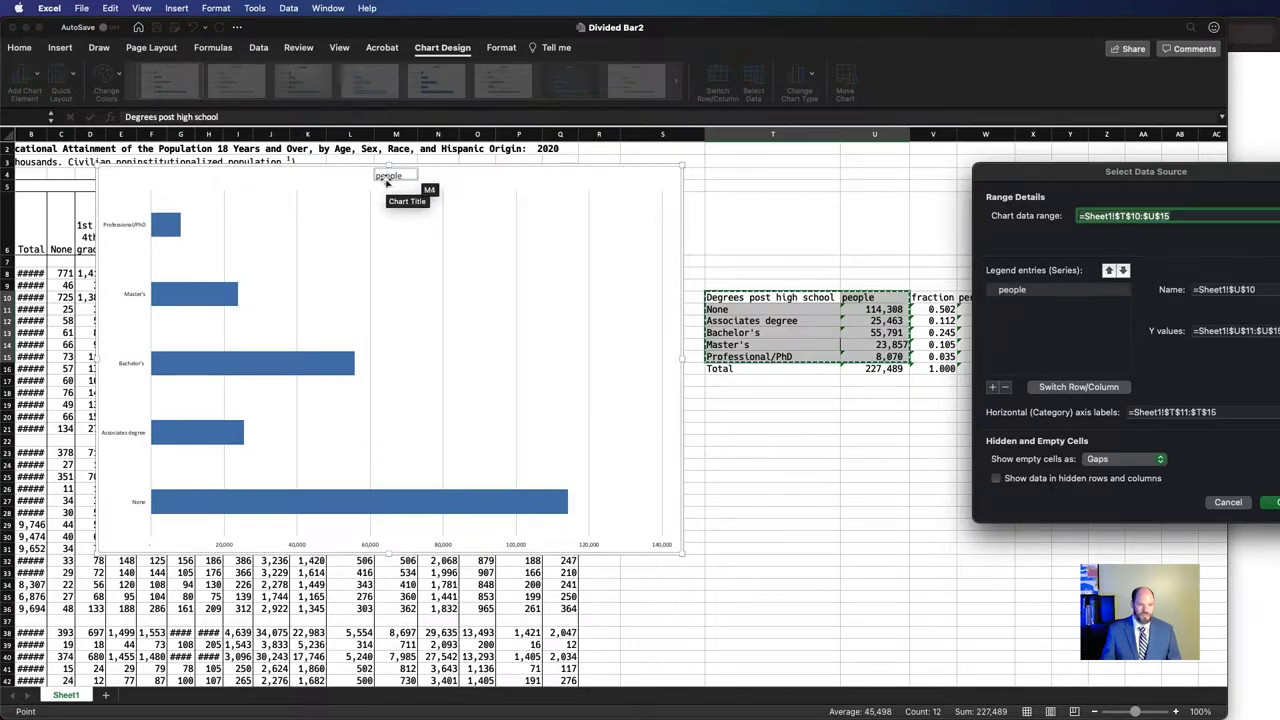
left_click(741, 298)
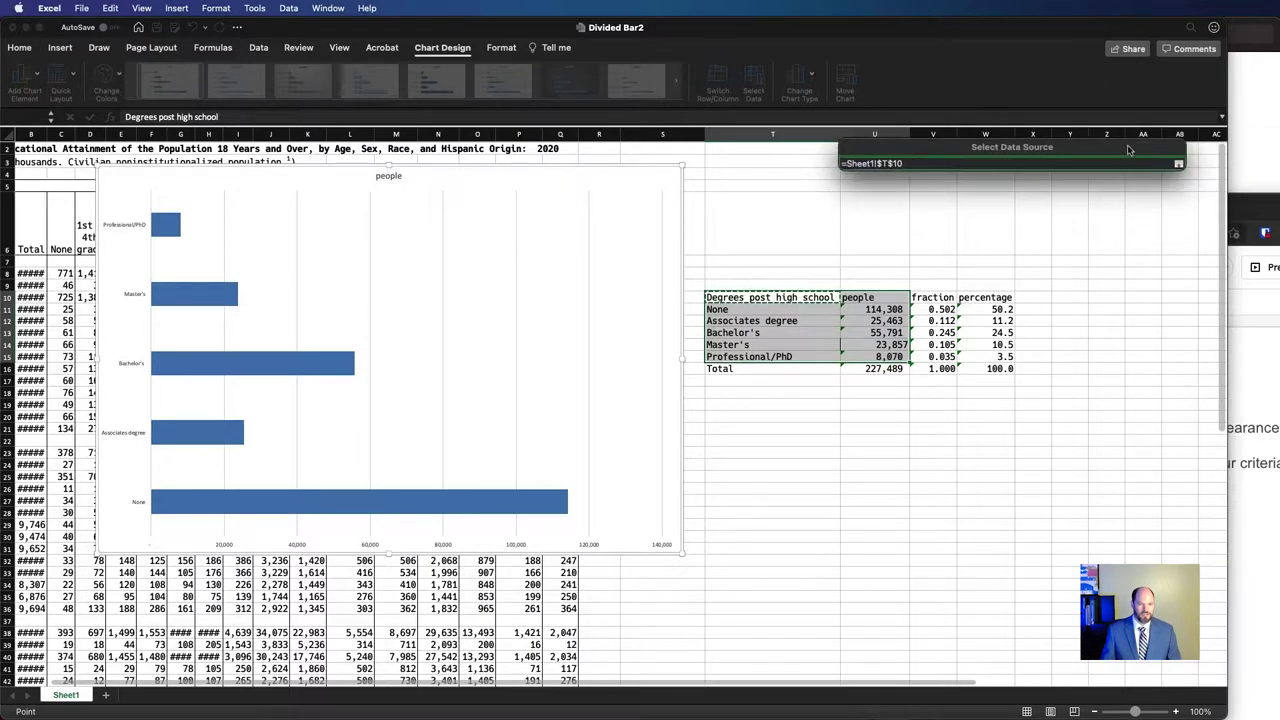
left_click(1181, 170)
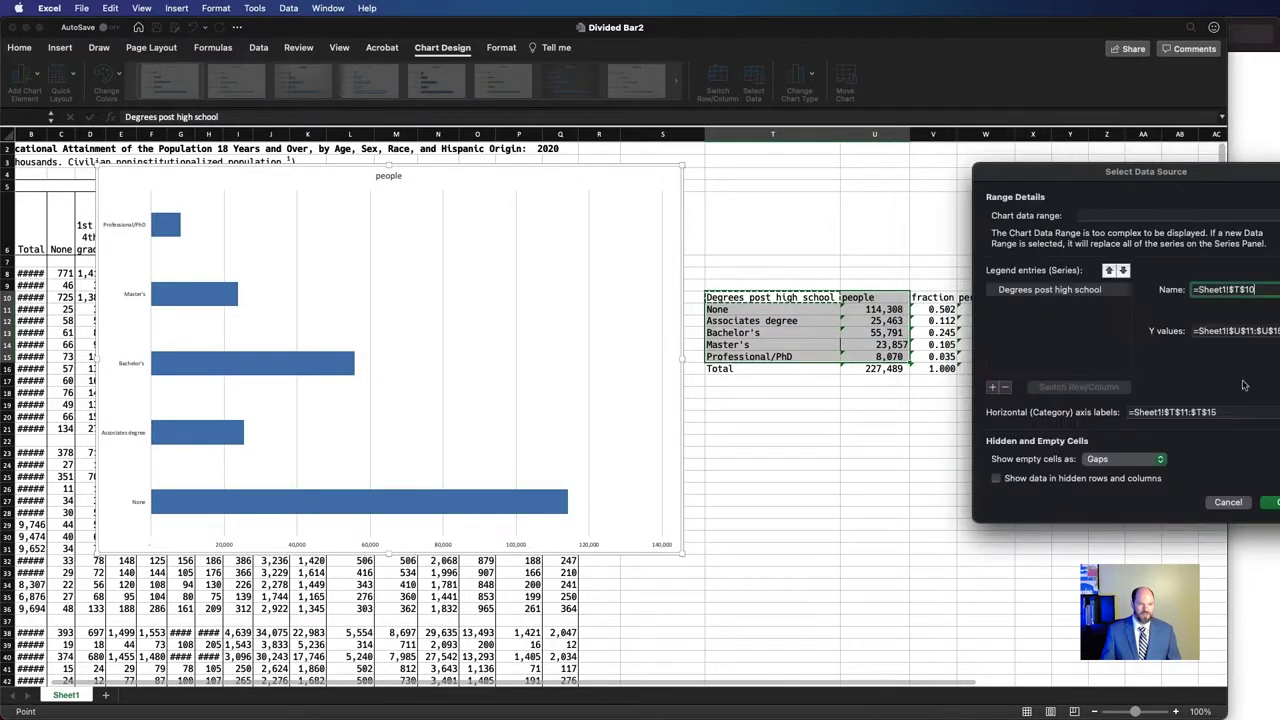
left_click(1227, 510)
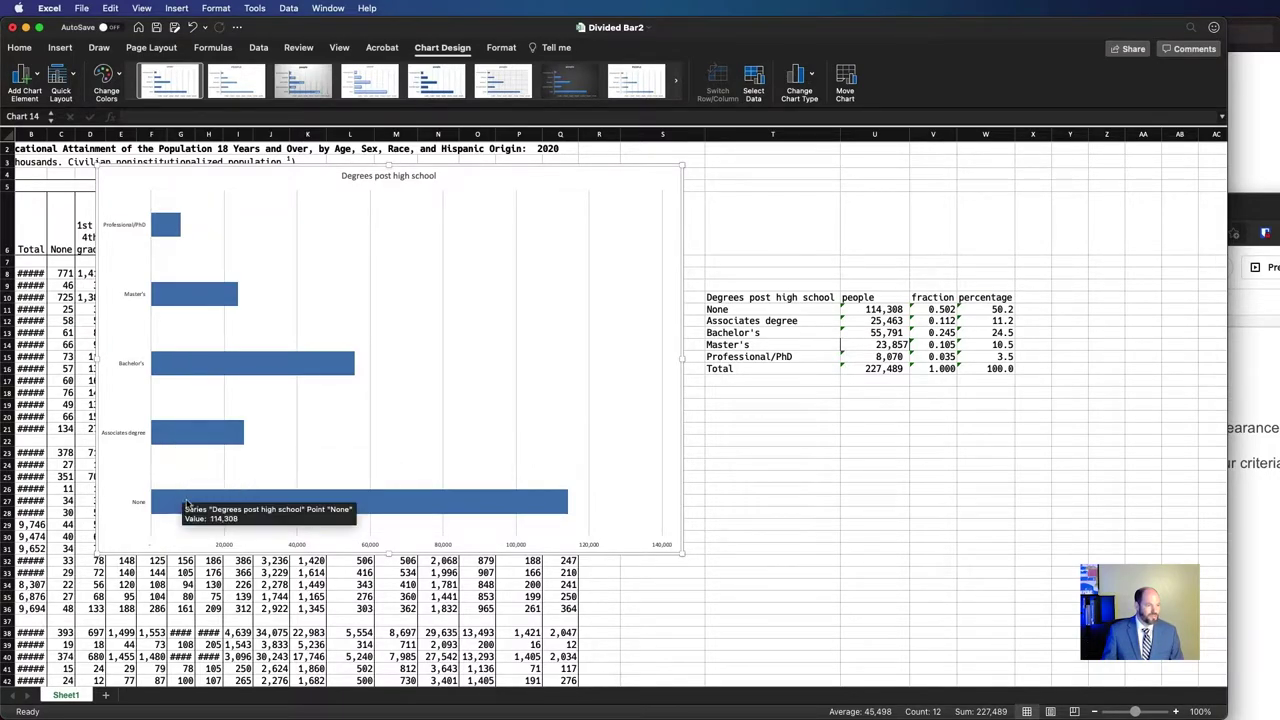
Step: Set the bar series Gap Width to 66% in Format Data Series
left_click(242, 344)
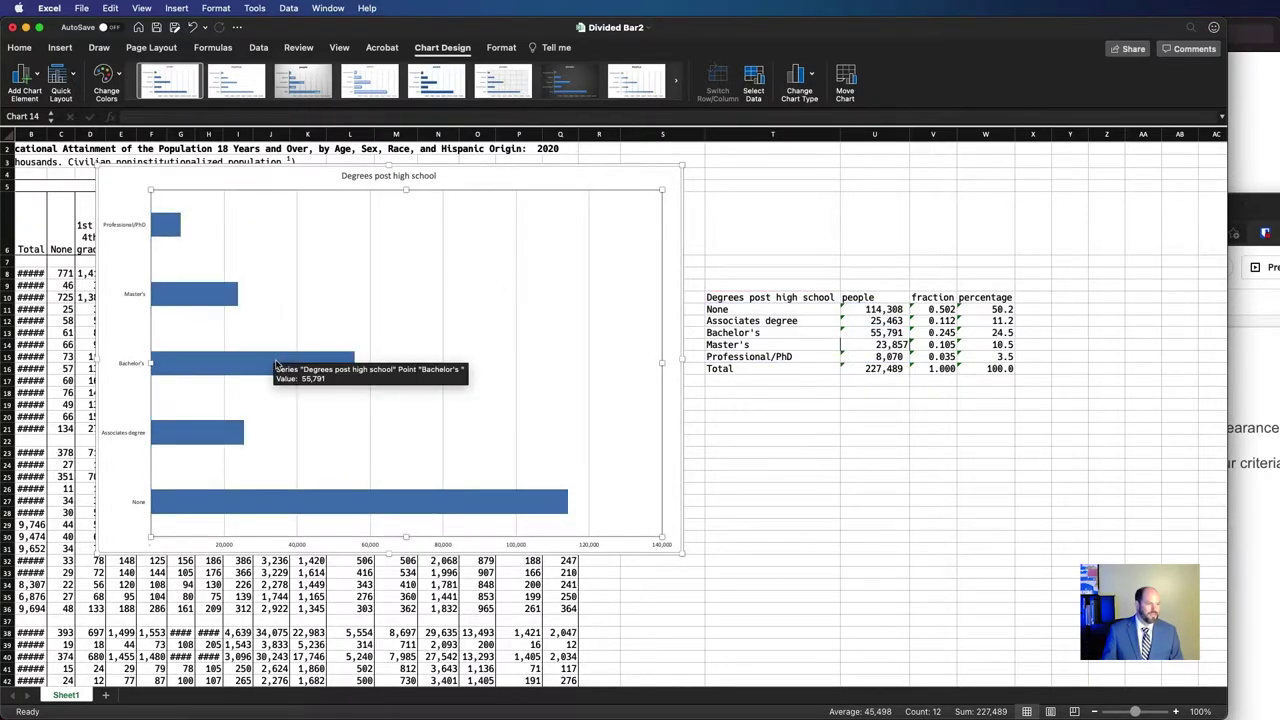
double_click(230, 358)
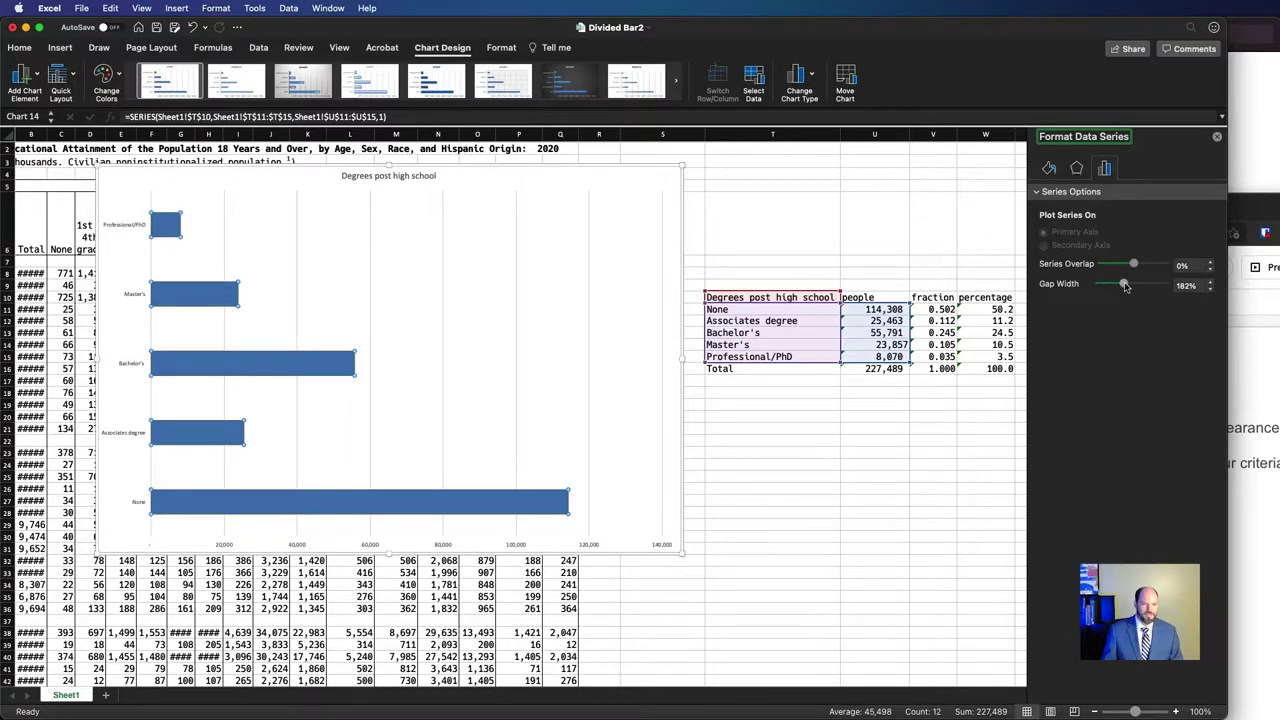
mouse_move(1125, 285)
left_mouse_down()
mouse_move(1157, 285)
mouse_move(1107, 289)
left_mouse_up()
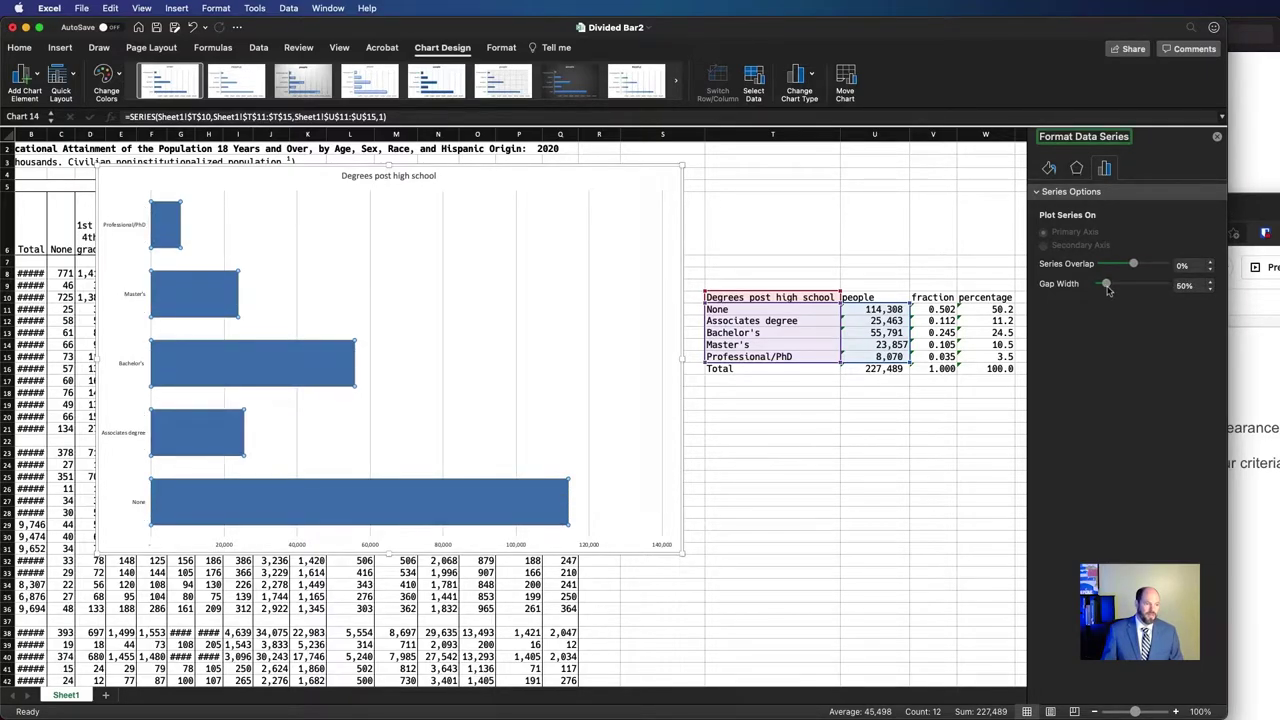
left_click(1195, 285)
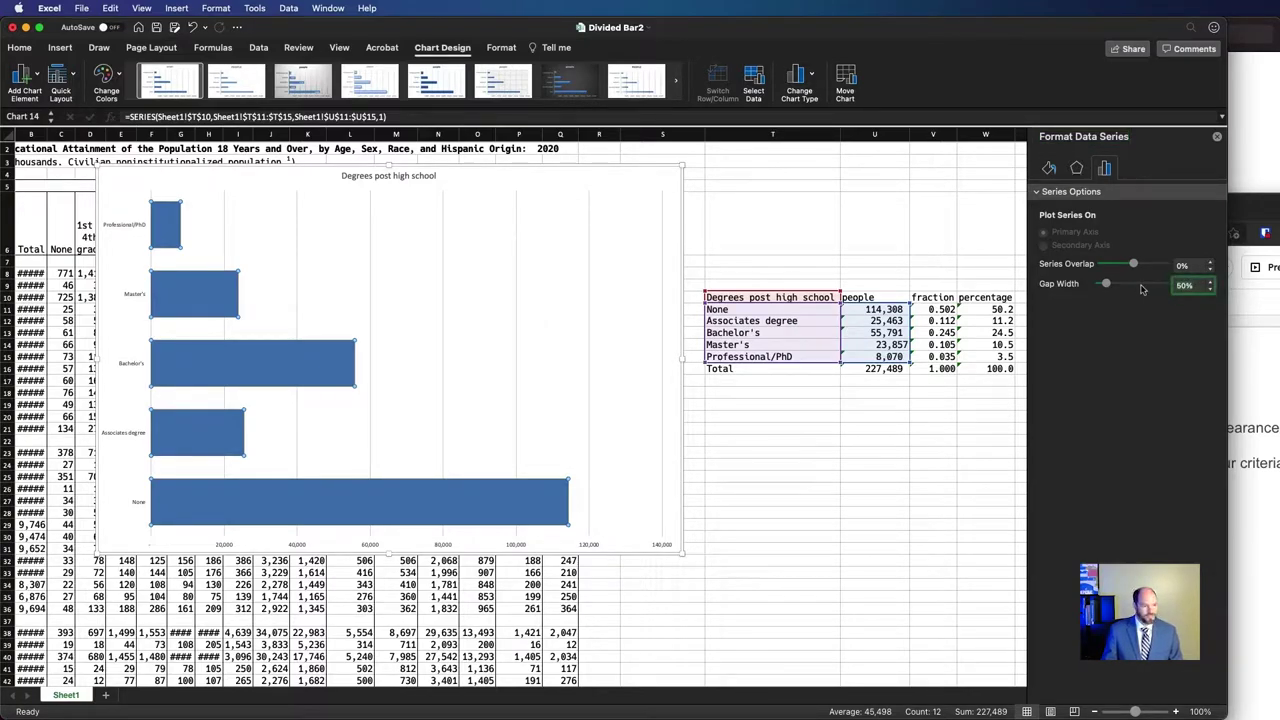
type("33")
key("Return")
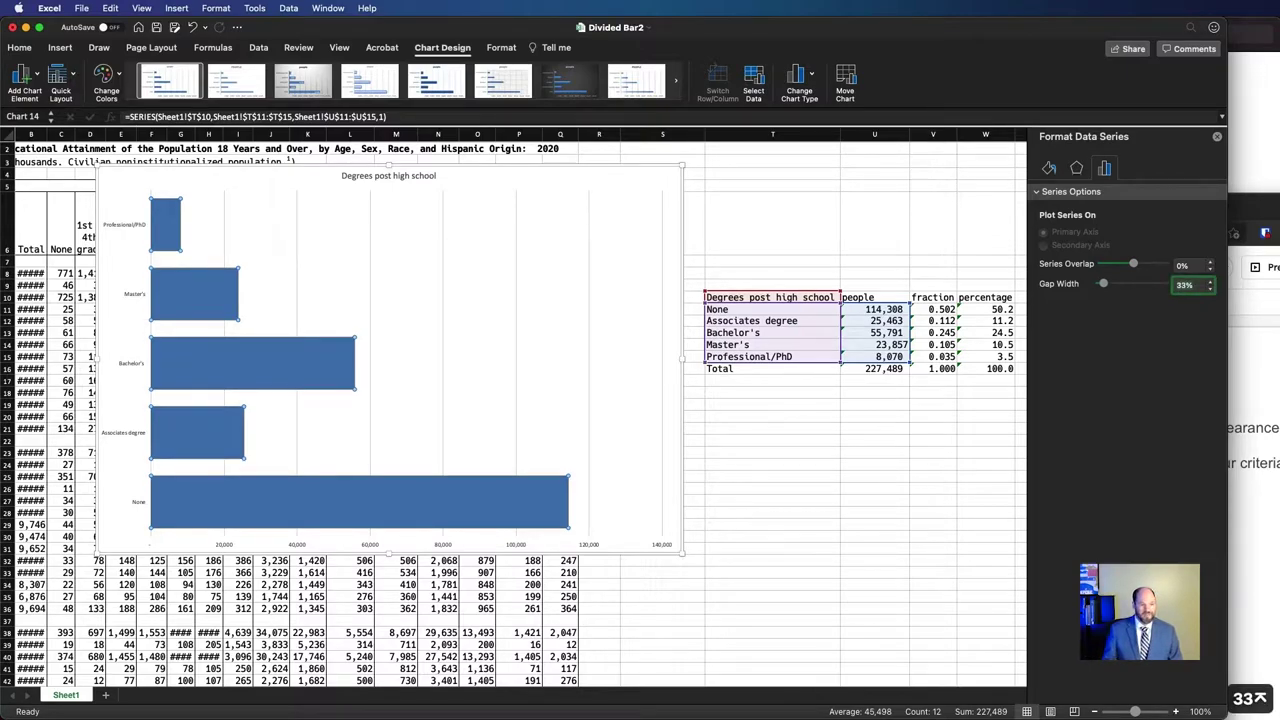
type("66")
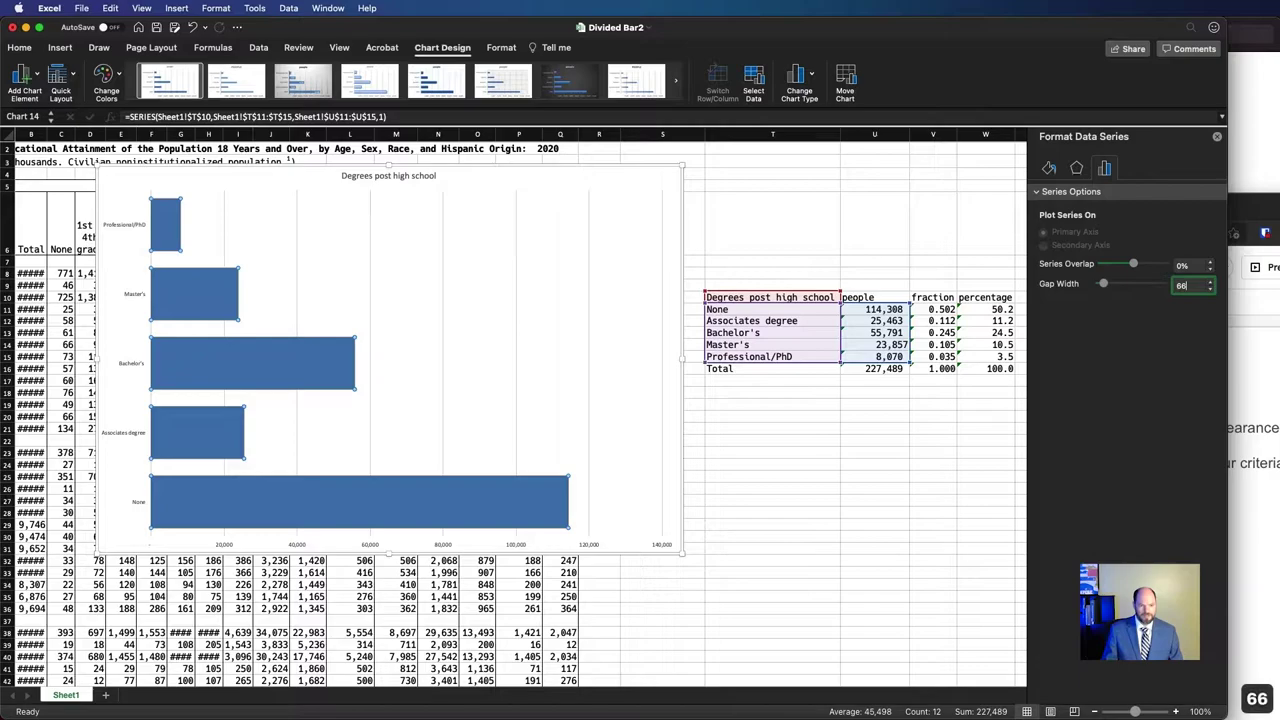
key("Return")
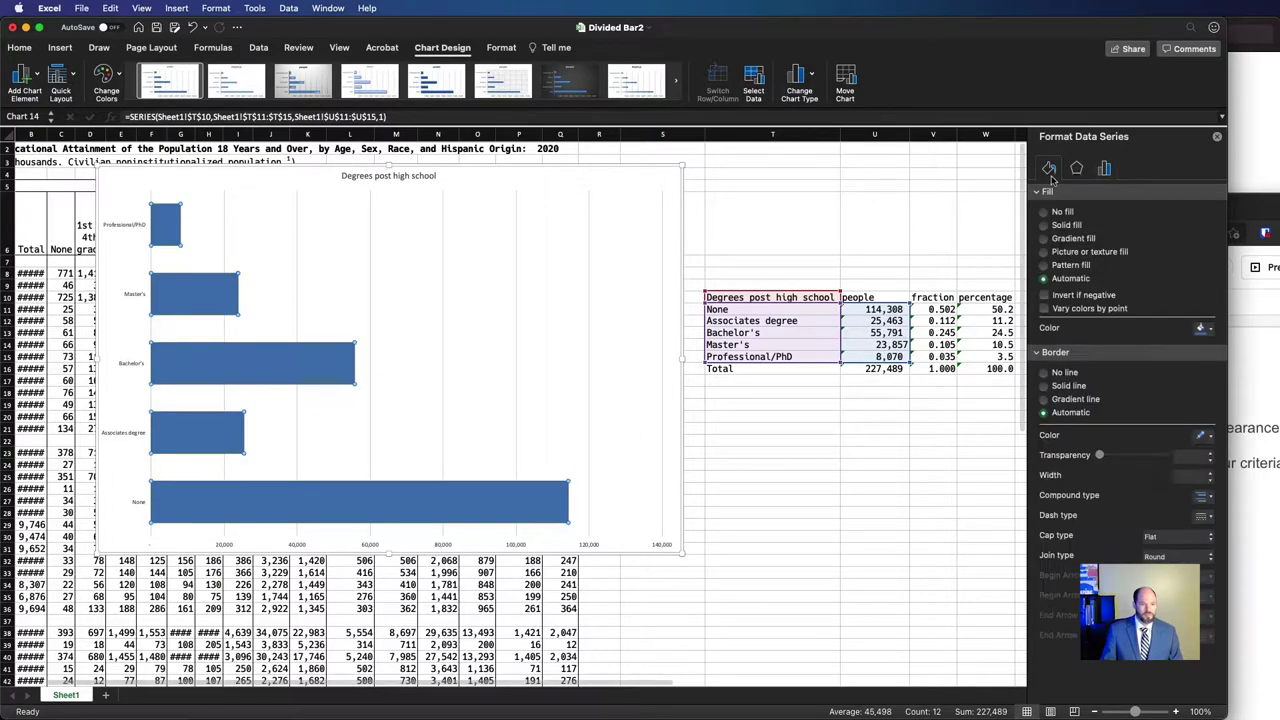
Step: Fill the bars red and give them a solid black outline
left_click(1209, 331)
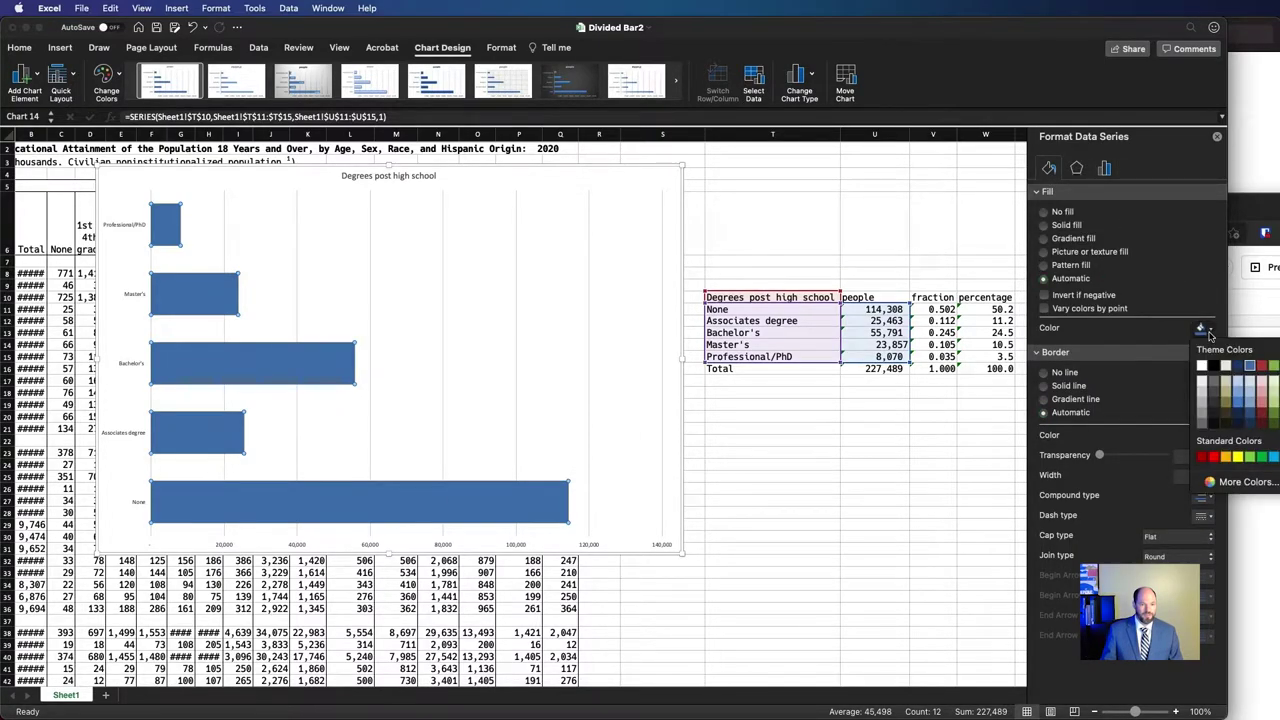
left_click(1261, 365)
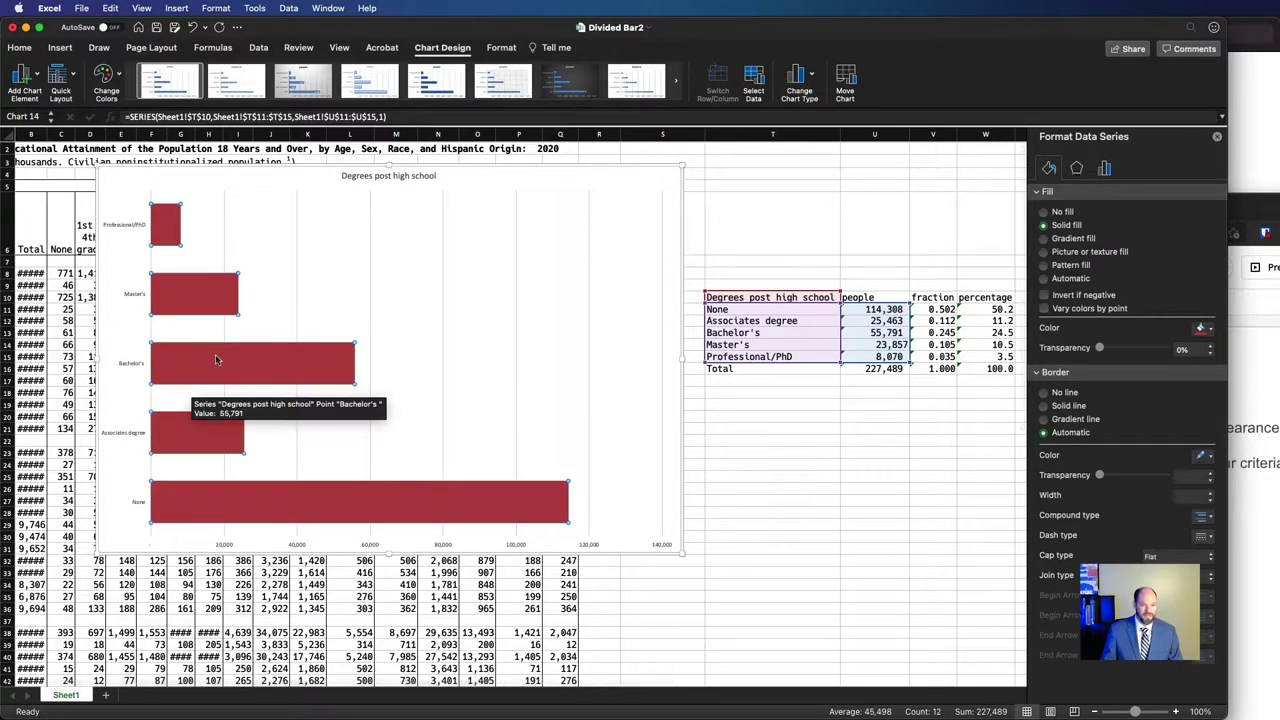
left_click(1044, 406)
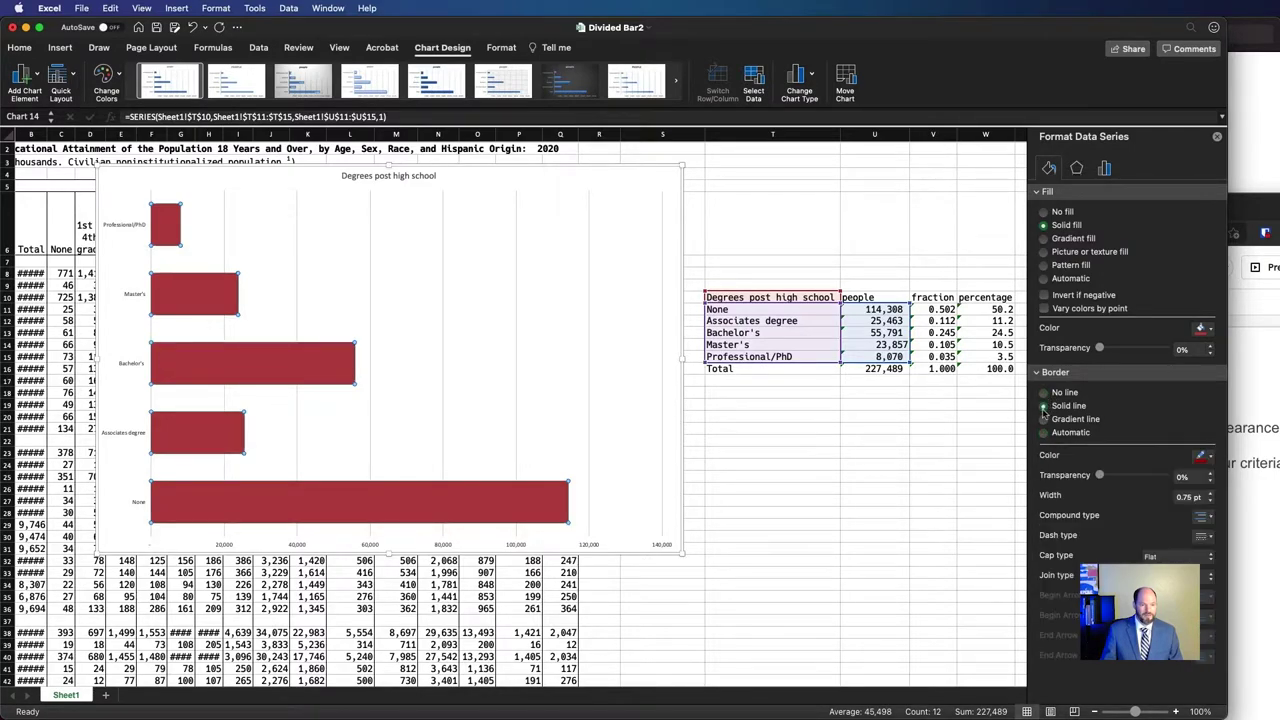
left_click(1210, 457)
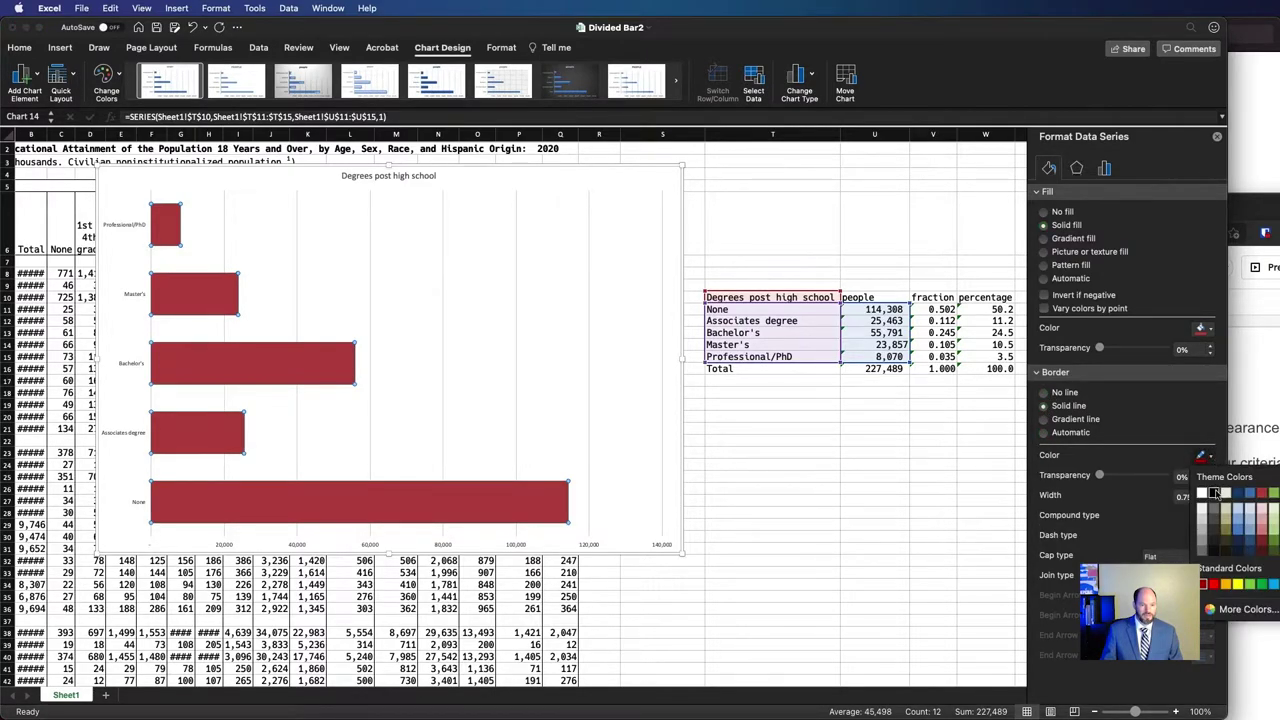
left_click(1215, 493)
Step: Set the bar outline width to 2 pt
left_click(1203, 500)
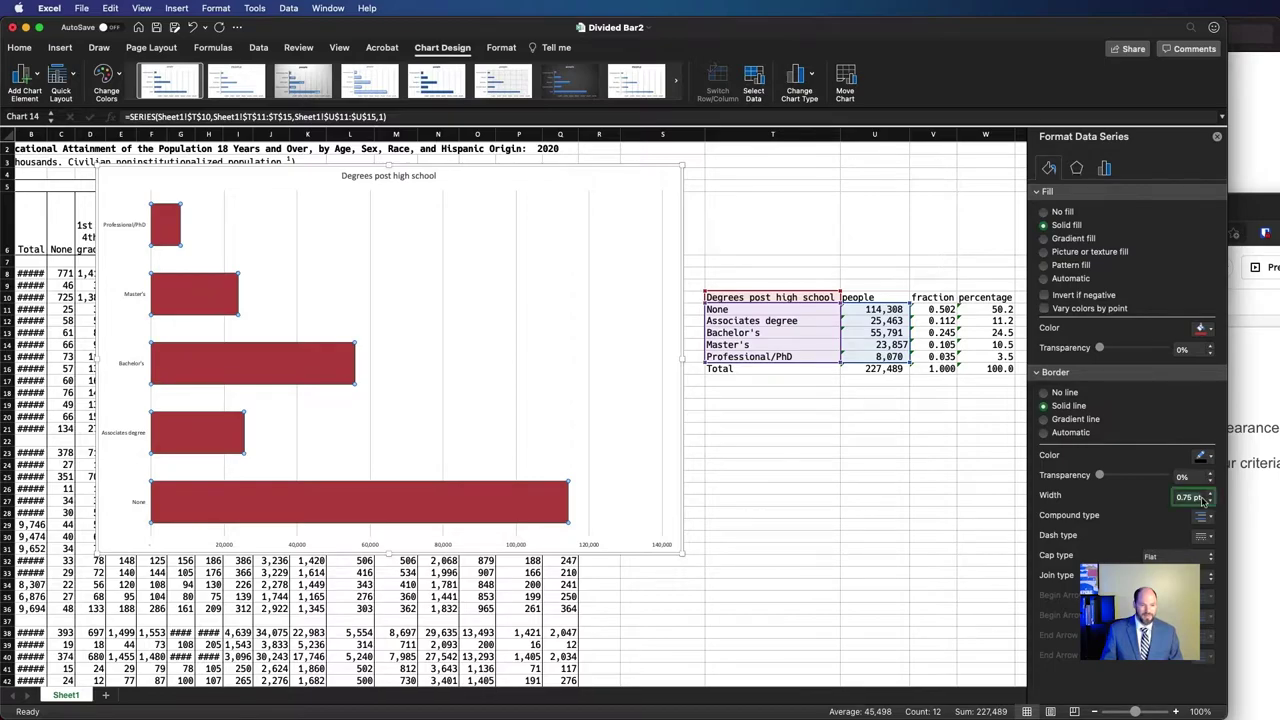
type("6")
key("Return")
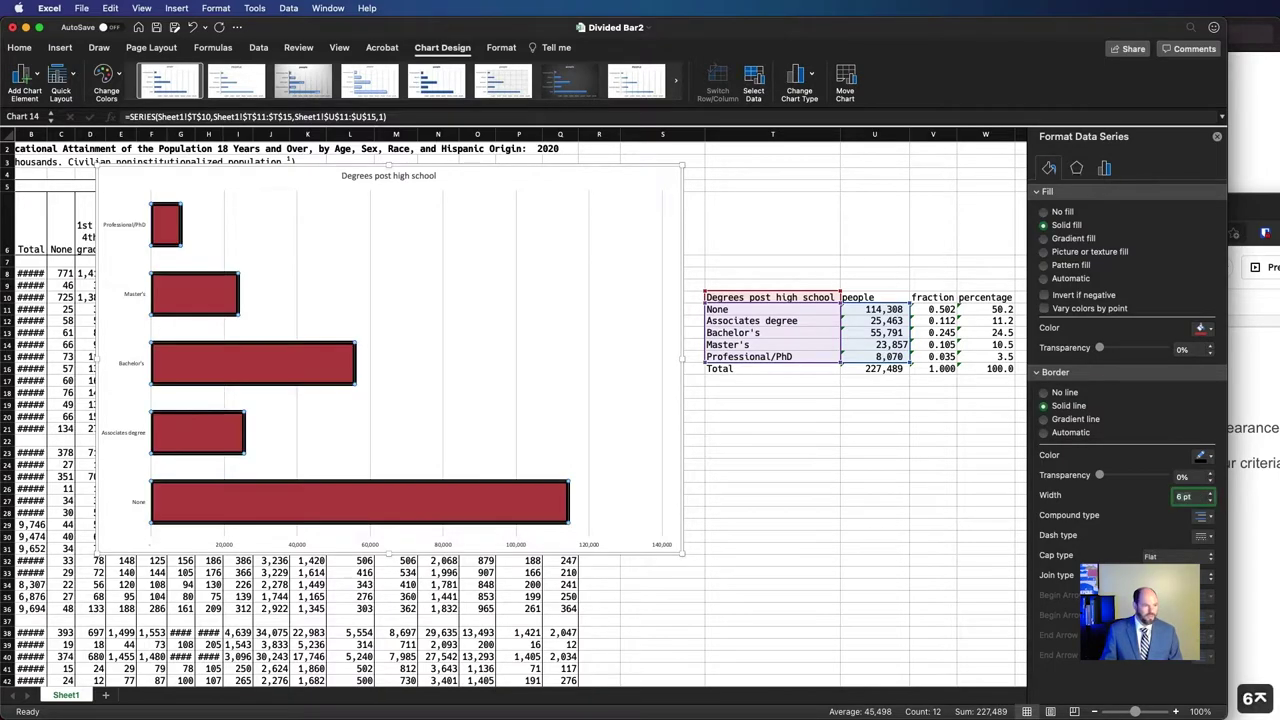
left_click(591, 183)
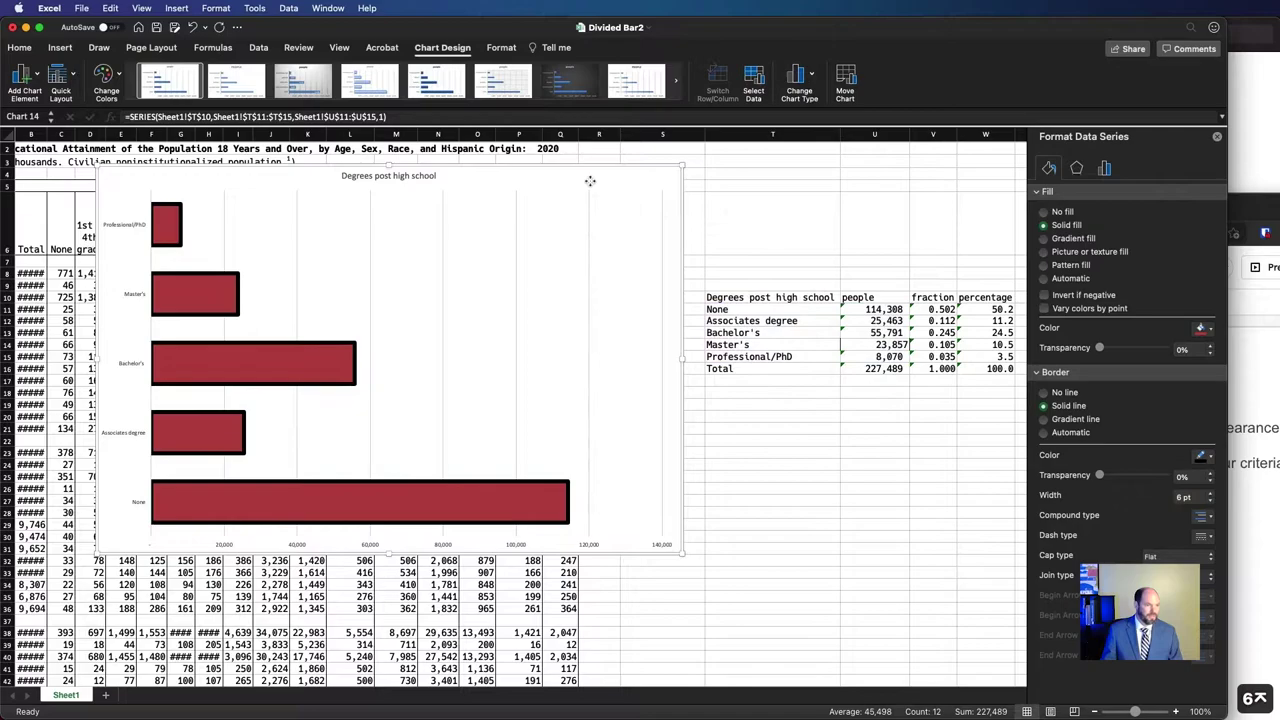
left_click(1196, 496)
type("2")
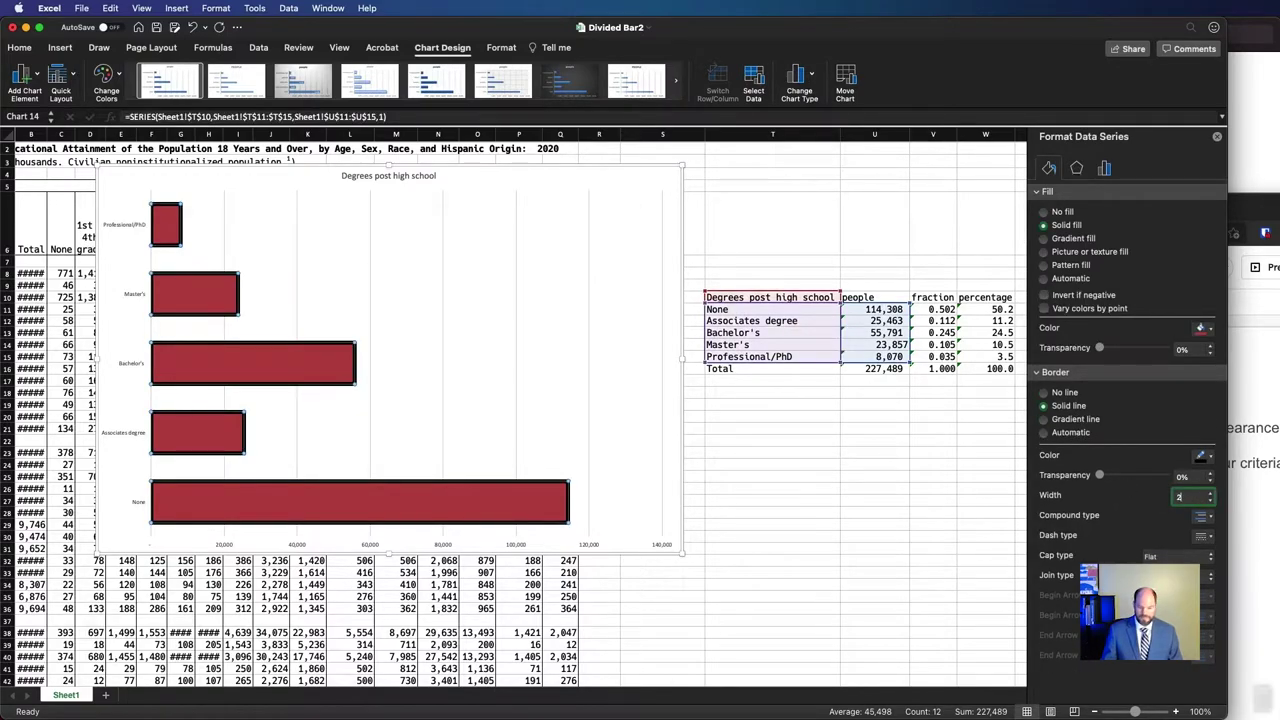
key("Return")
Step: Select the chart's plot area to show its formatting settings
left_click(501, 319)
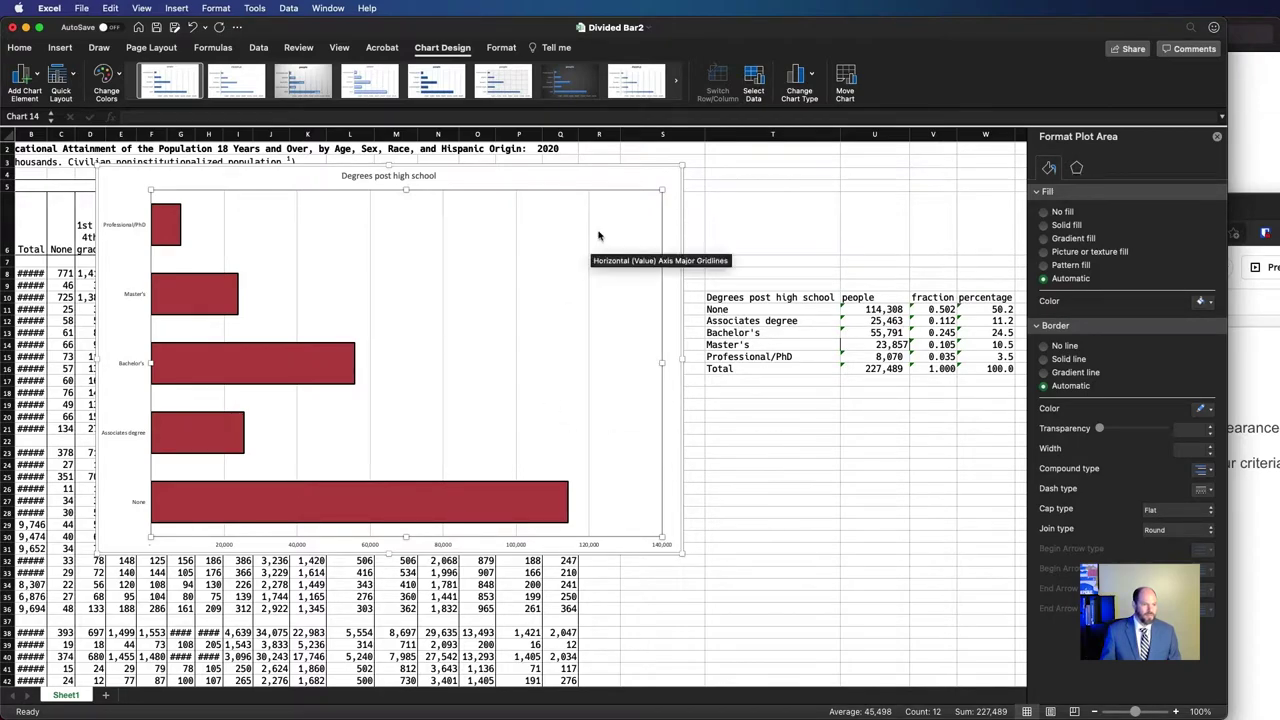
Step: Cut the Associates degree row and park it in an empty row below the table
left_click(626, 174)
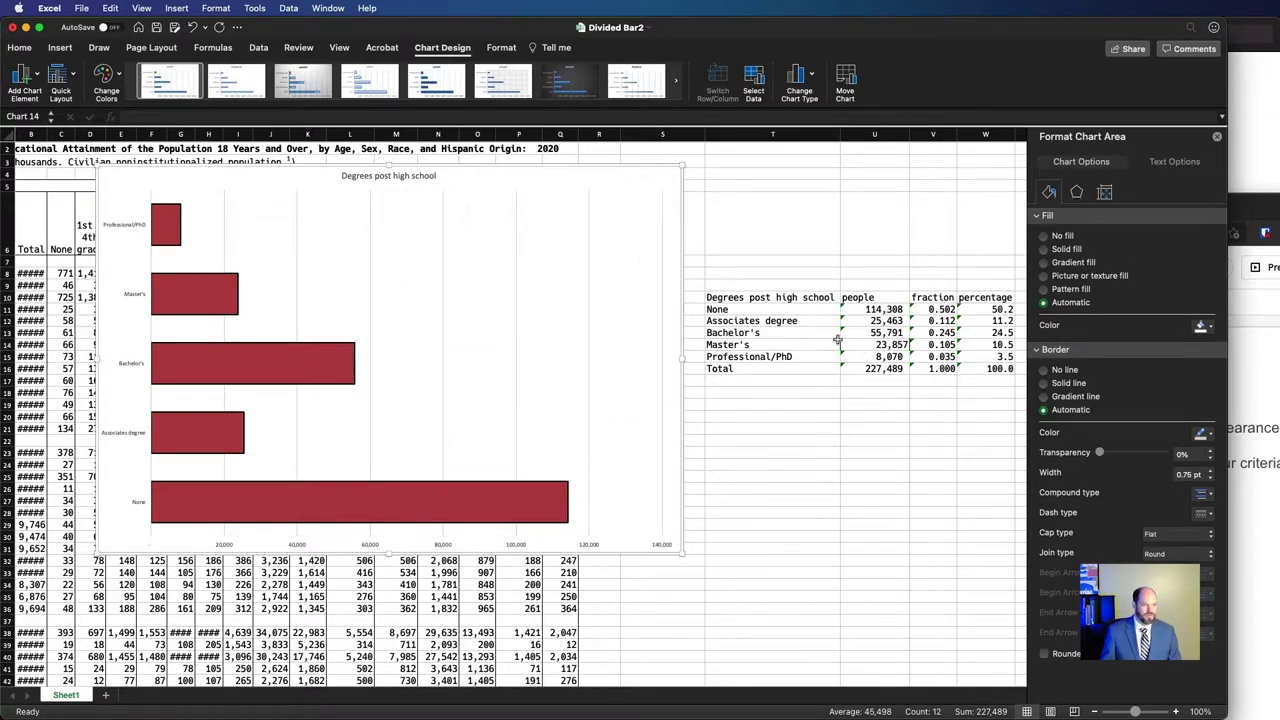
left_click(876, 332)
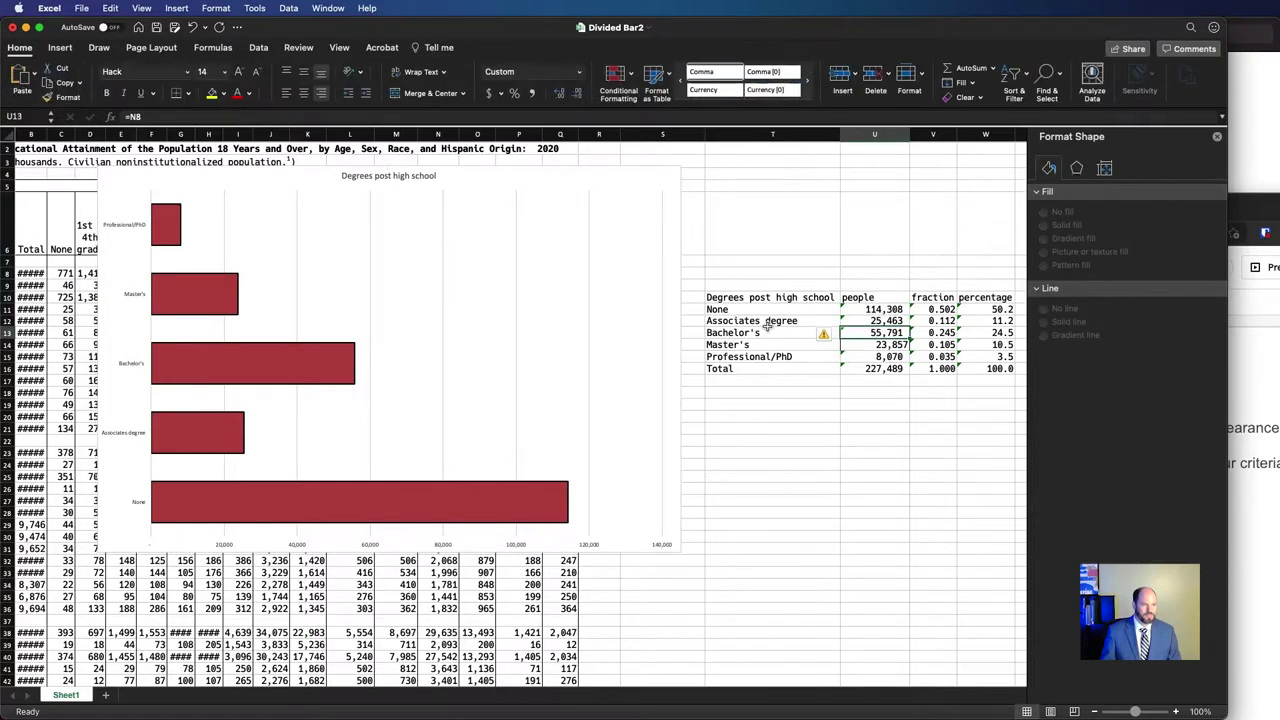
left_click_drag(764, 320, 861, 320)
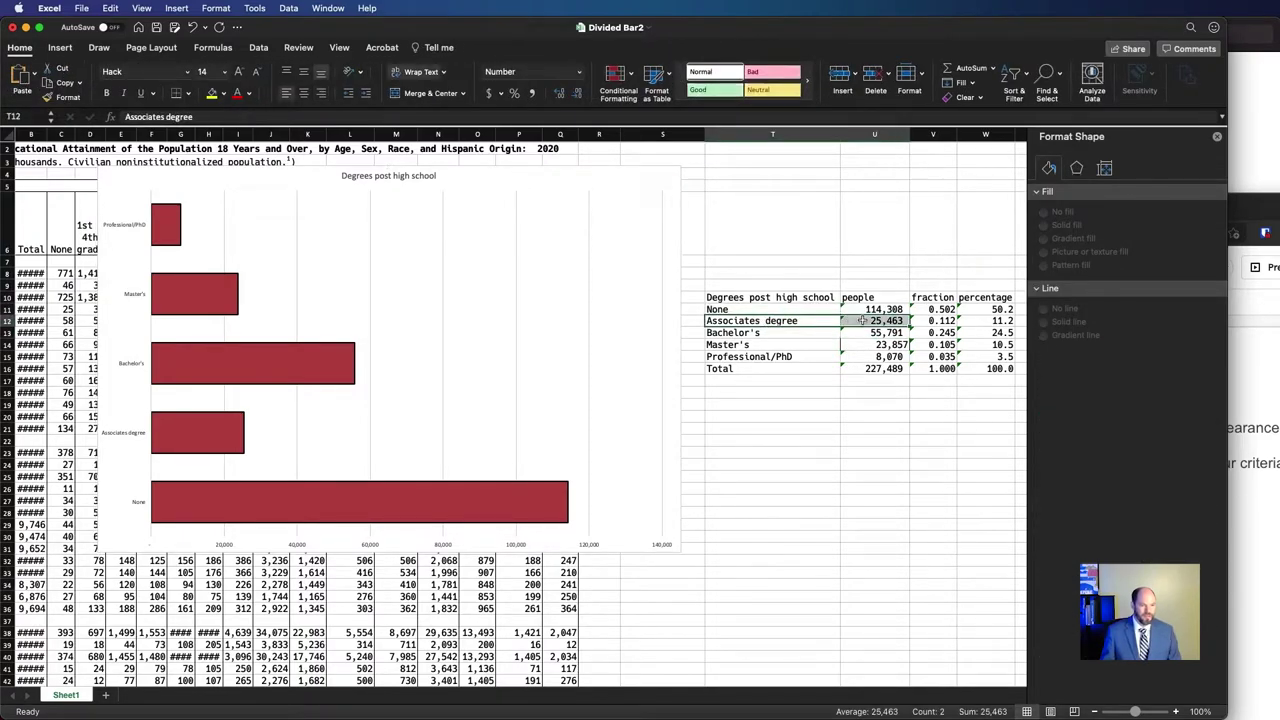
key("super+x")
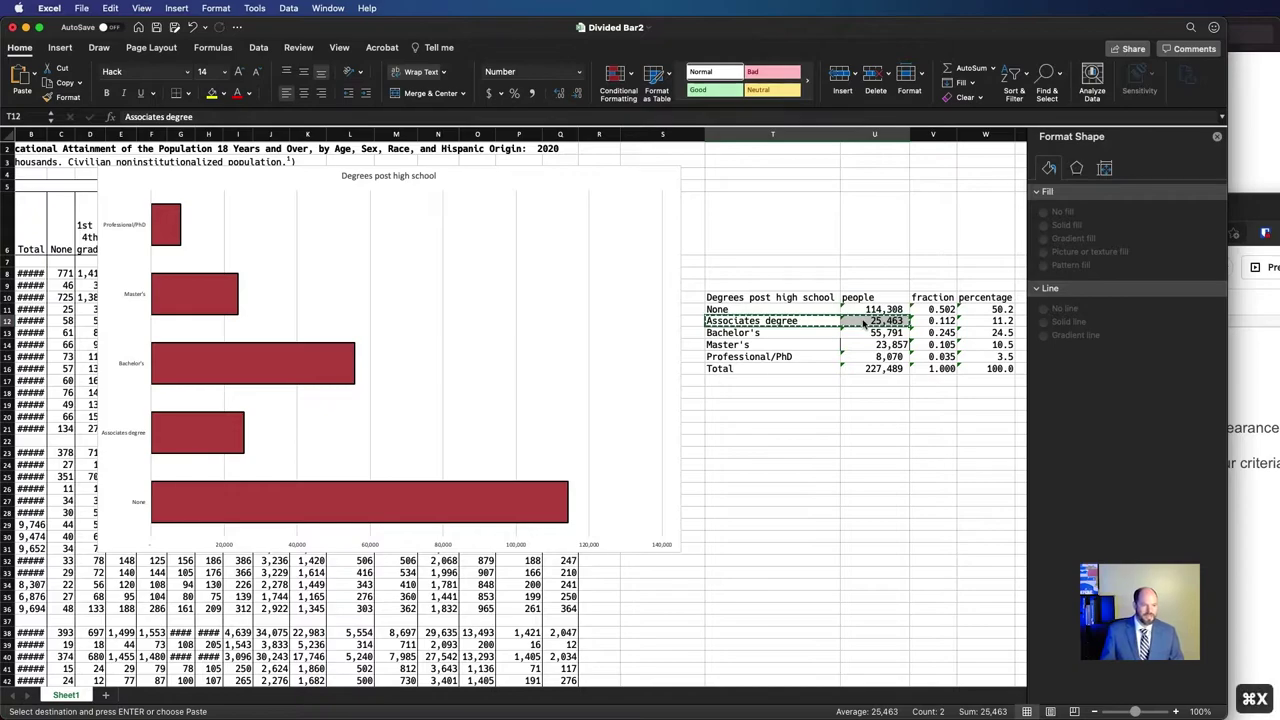
left_click(761, 405)
key("super+v")
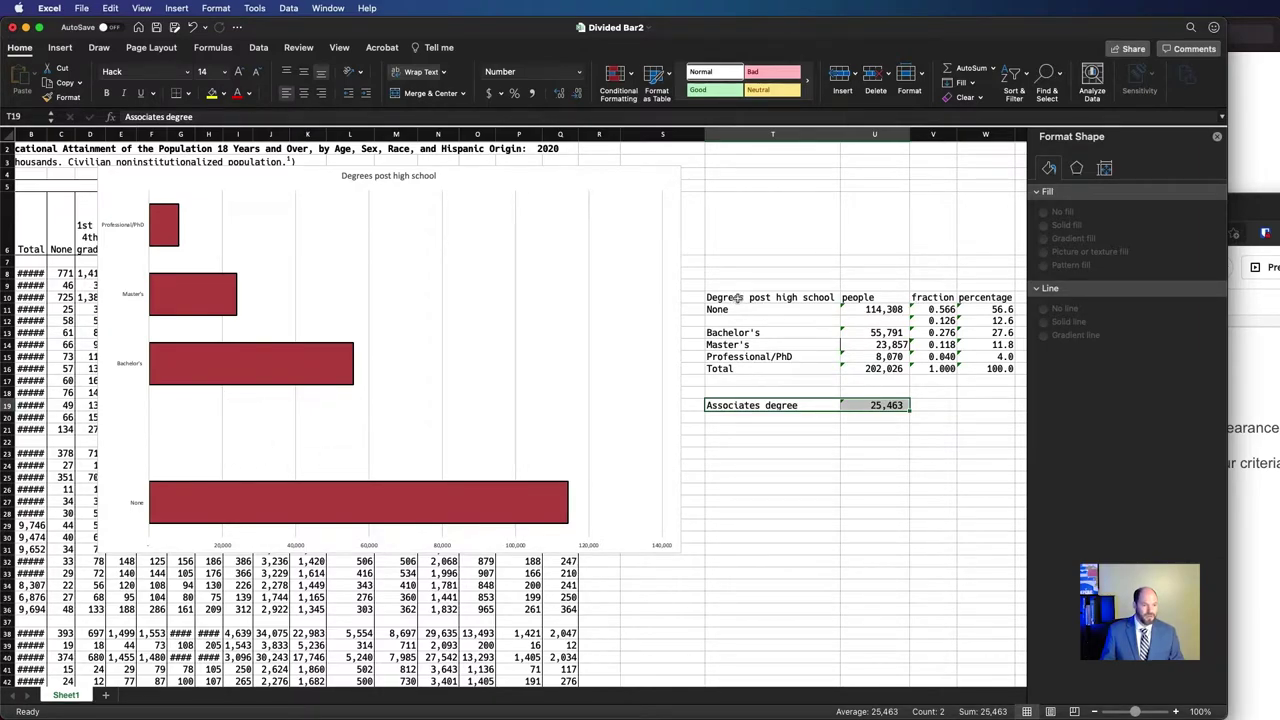
left_click_drag(737, 297, 875, 366)
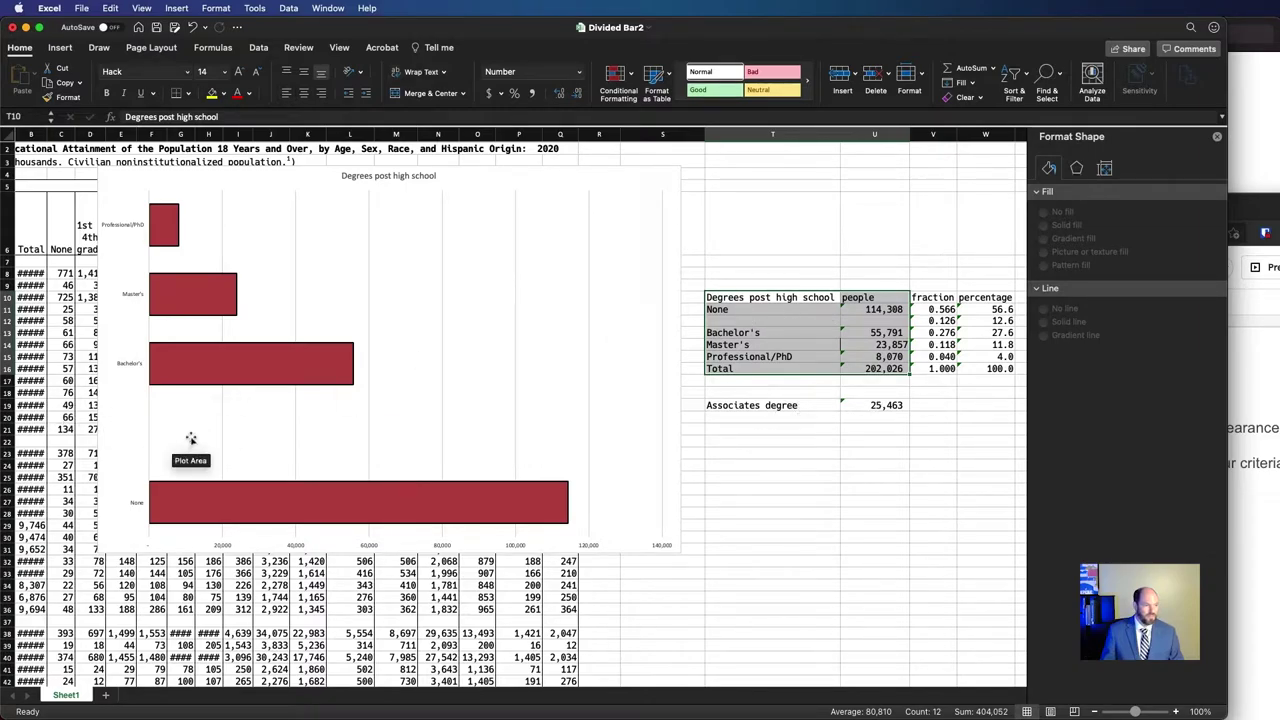
left_click(861, 511)
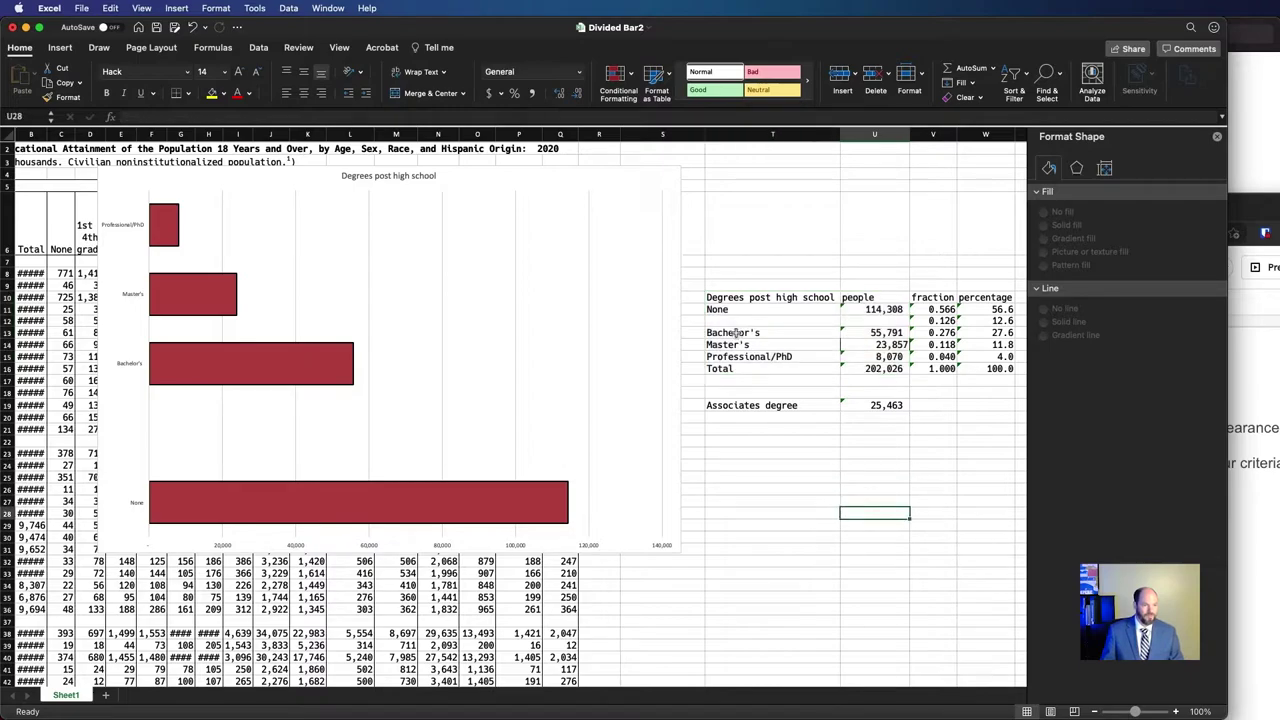
Step: Move Bachelor's up under None, then place Associates degree right after Bachelor's
left_click_drag(736, 333, 856, 335)
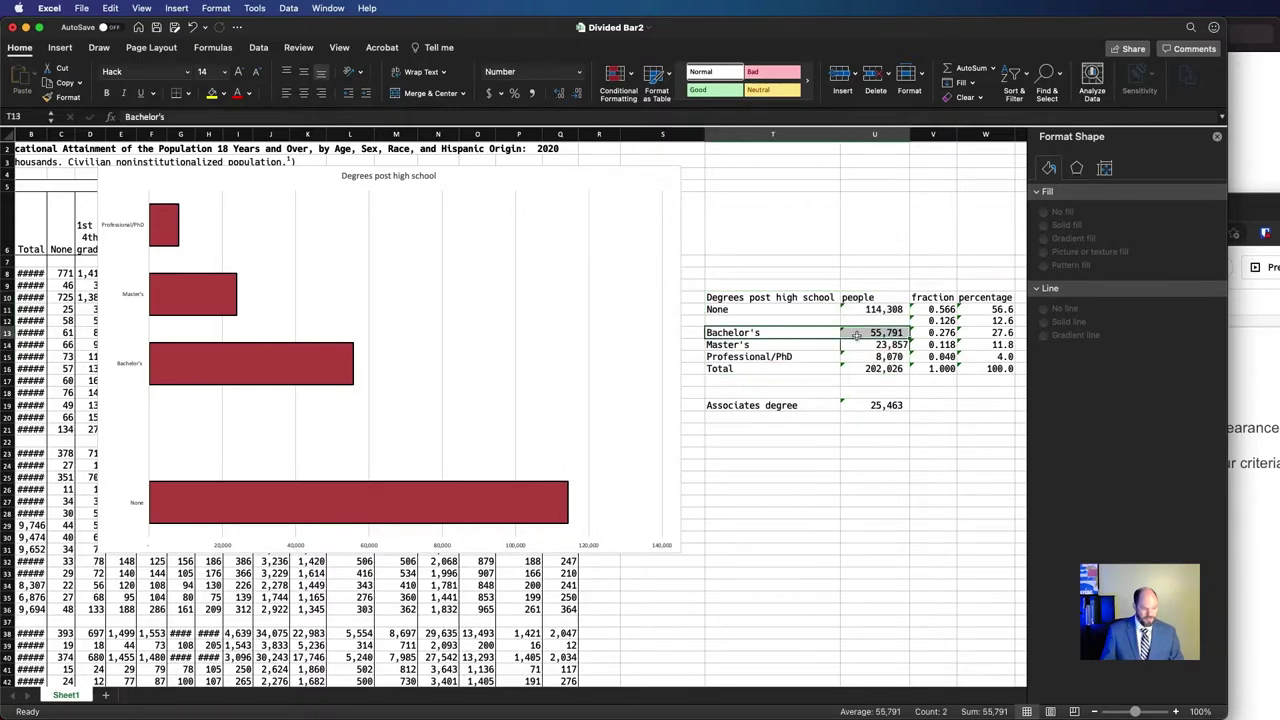
key("super+x")
left_click(788, 321)
key("super+v")
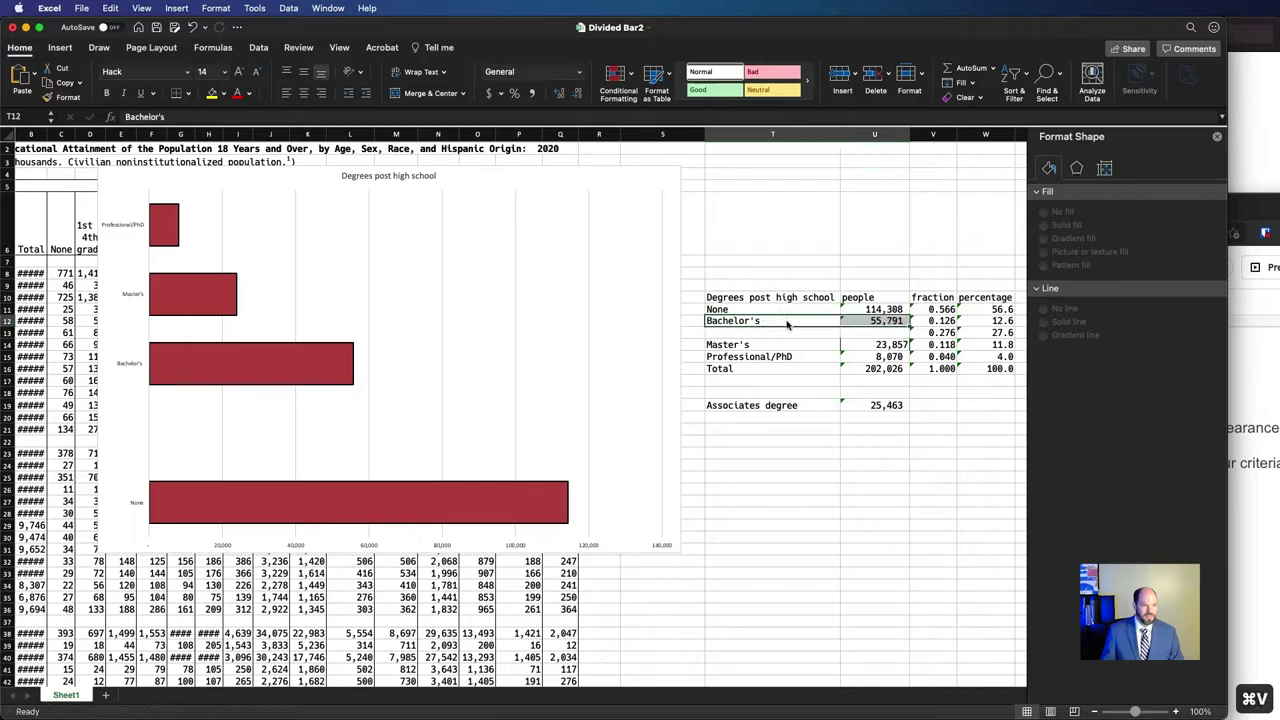
left_click_drag(745, 405, 872, 405)
key("super+x")
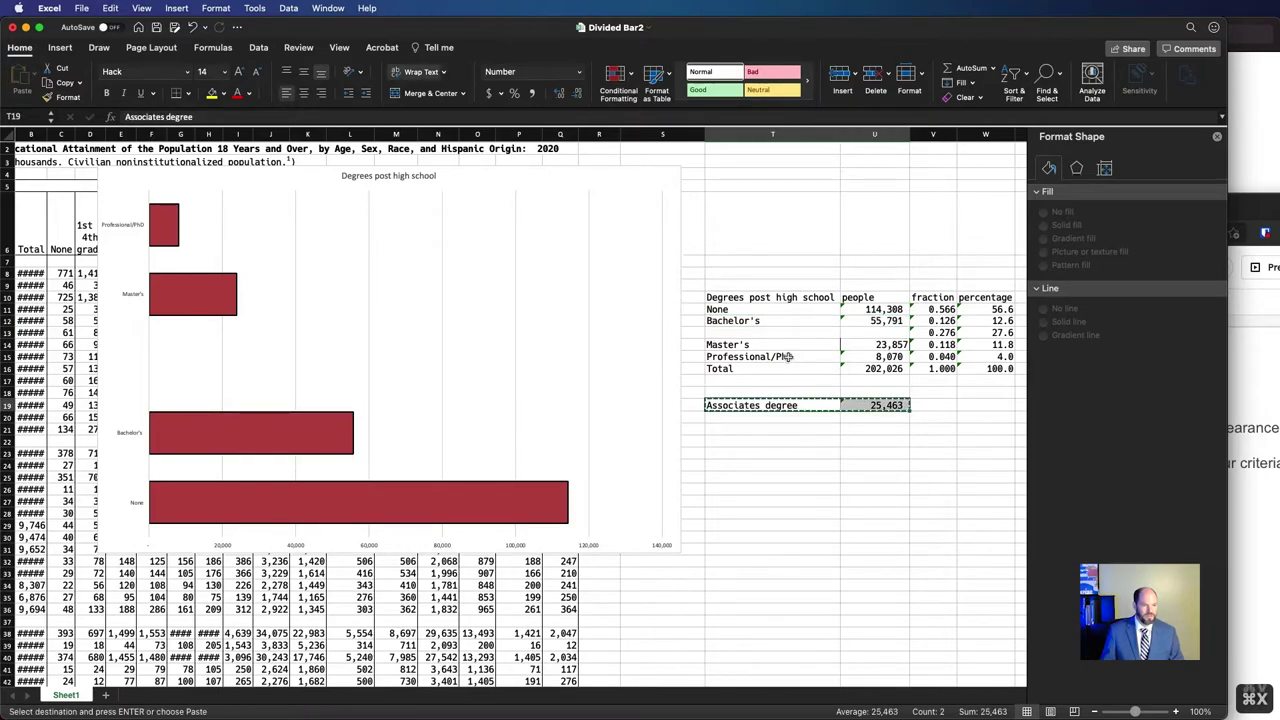
left_click(768, 333)
key("super+v")
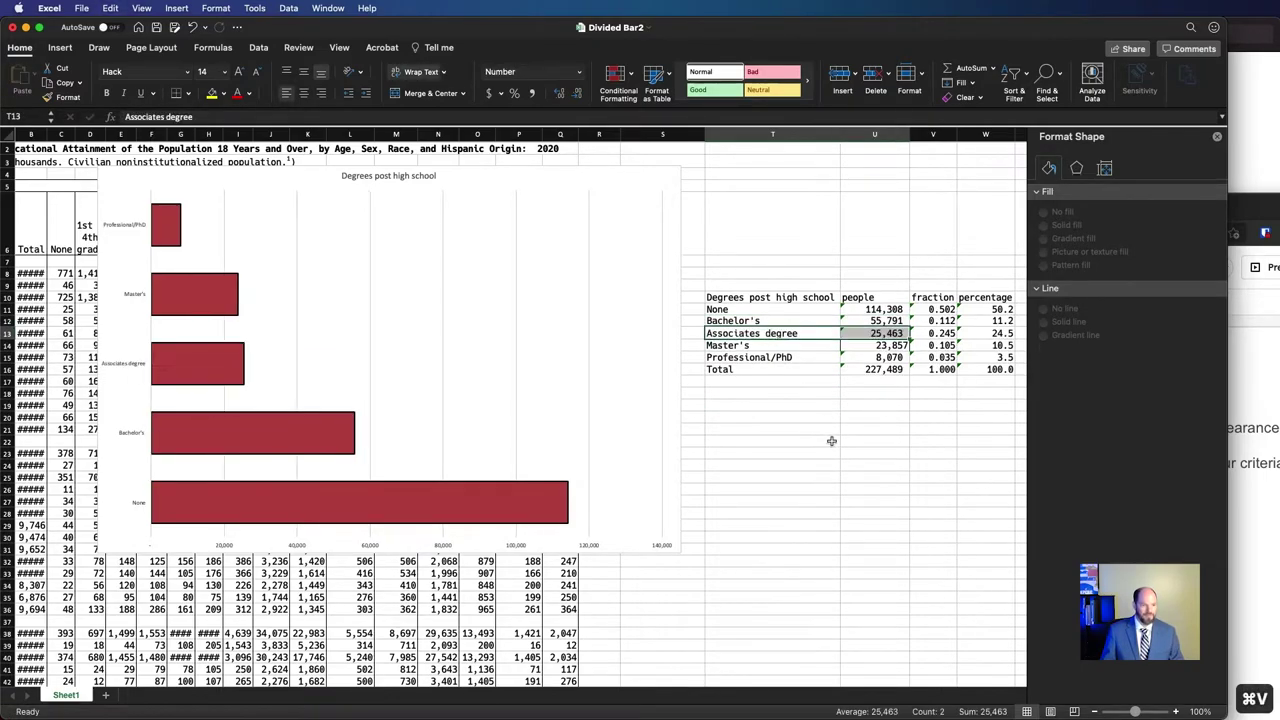
left_click(831, 441)
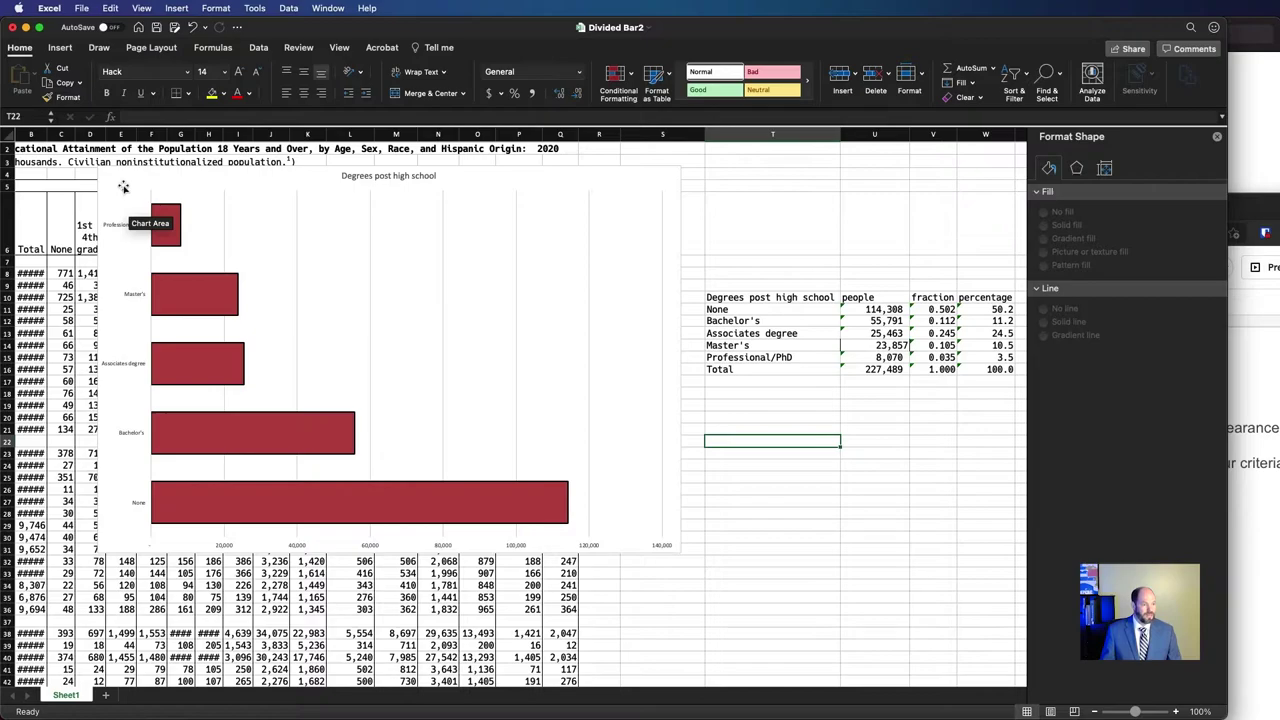
Step: Enlarge the chart's category labels to 18 pt
left_click(135, 287)
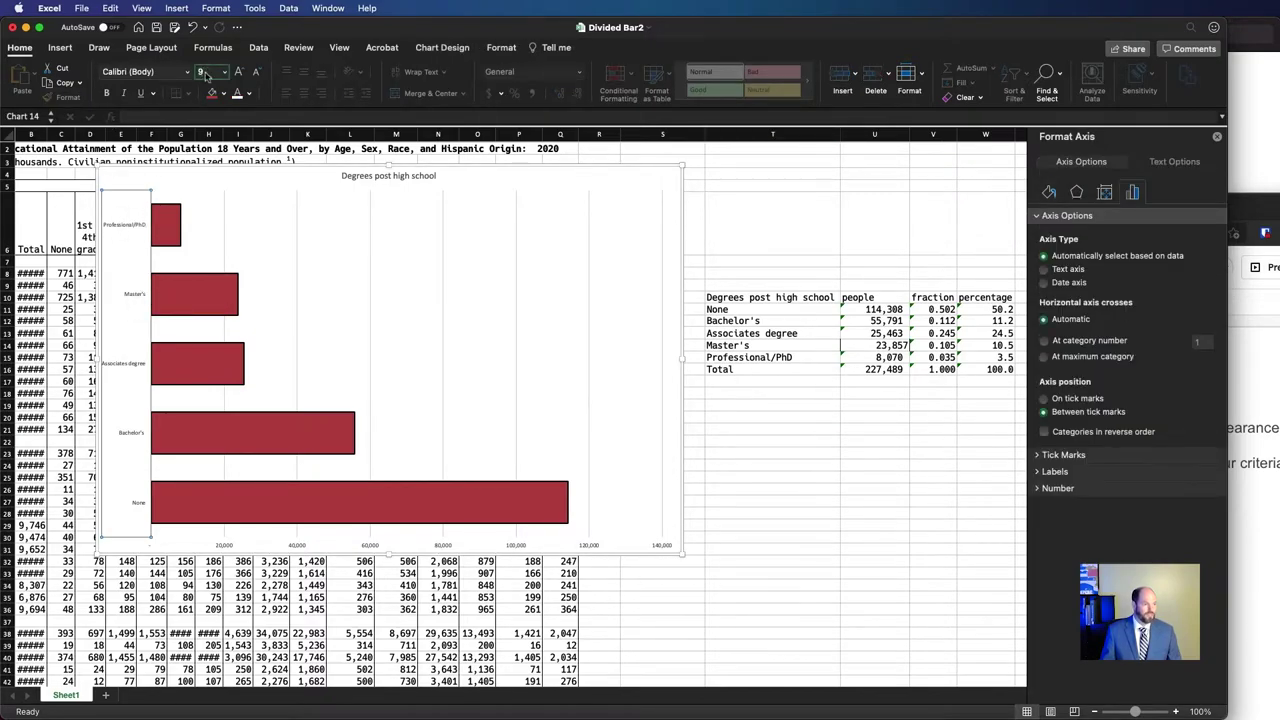
type("18")
key("Return")
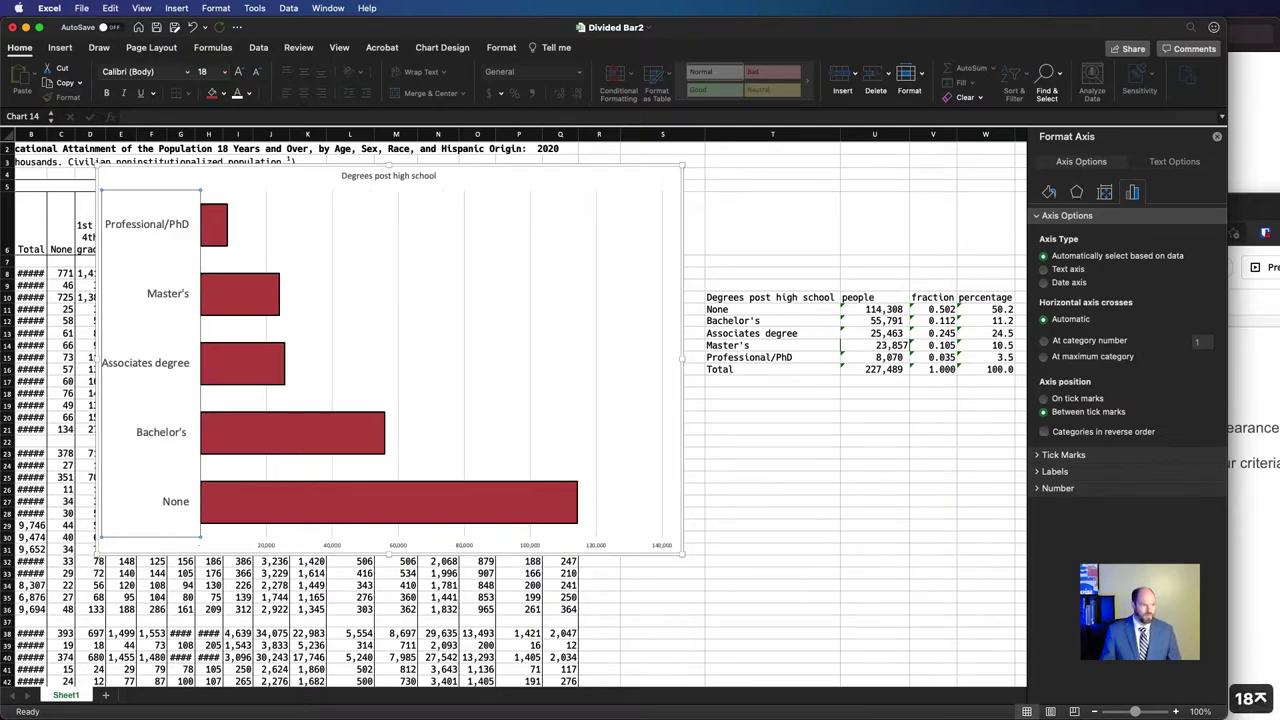
Step: Make the chart title 'Degrees post high school' 24 pt and bold
left_click(356, 176)
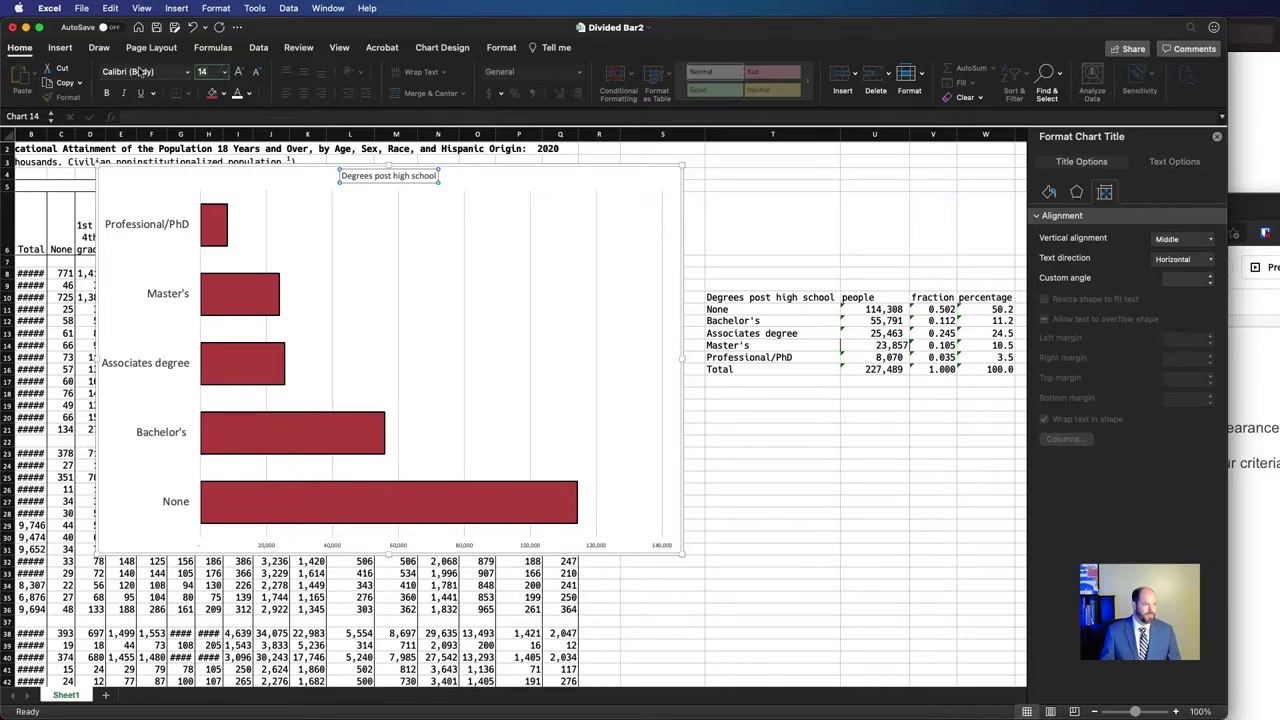
type("24")
key("Return")
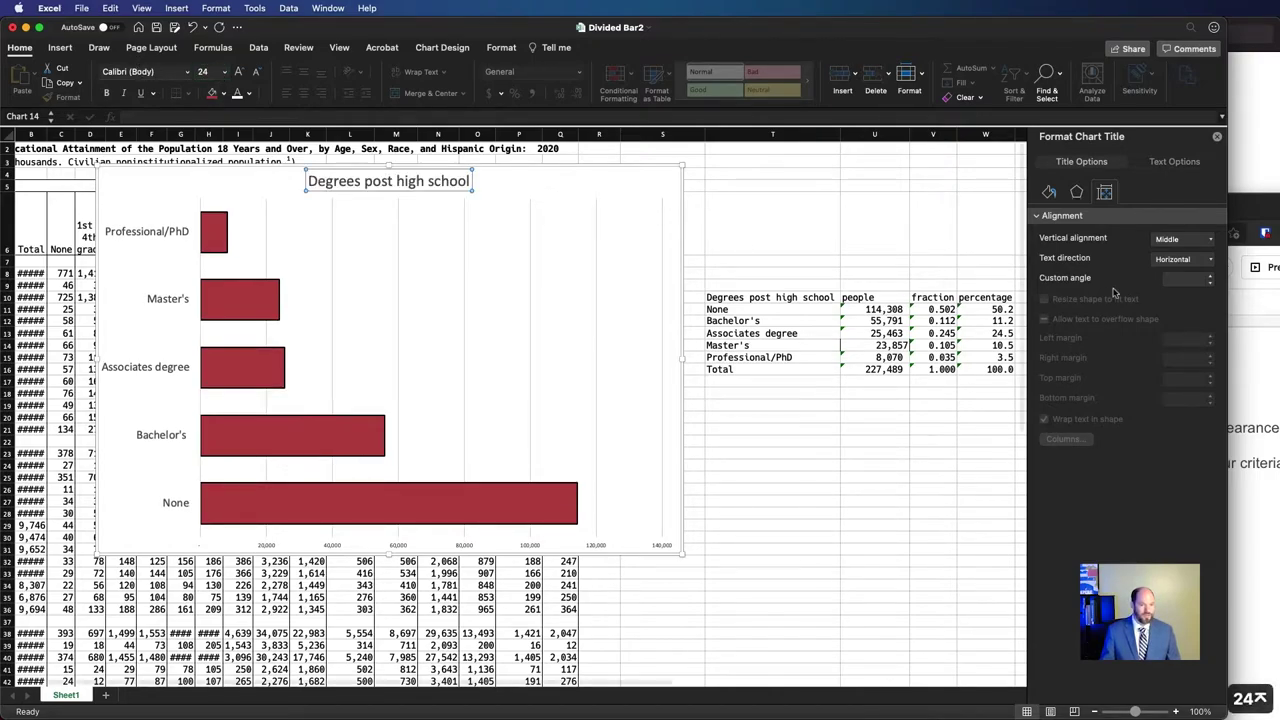
left_click(249, 93)
left_click(253, 143)
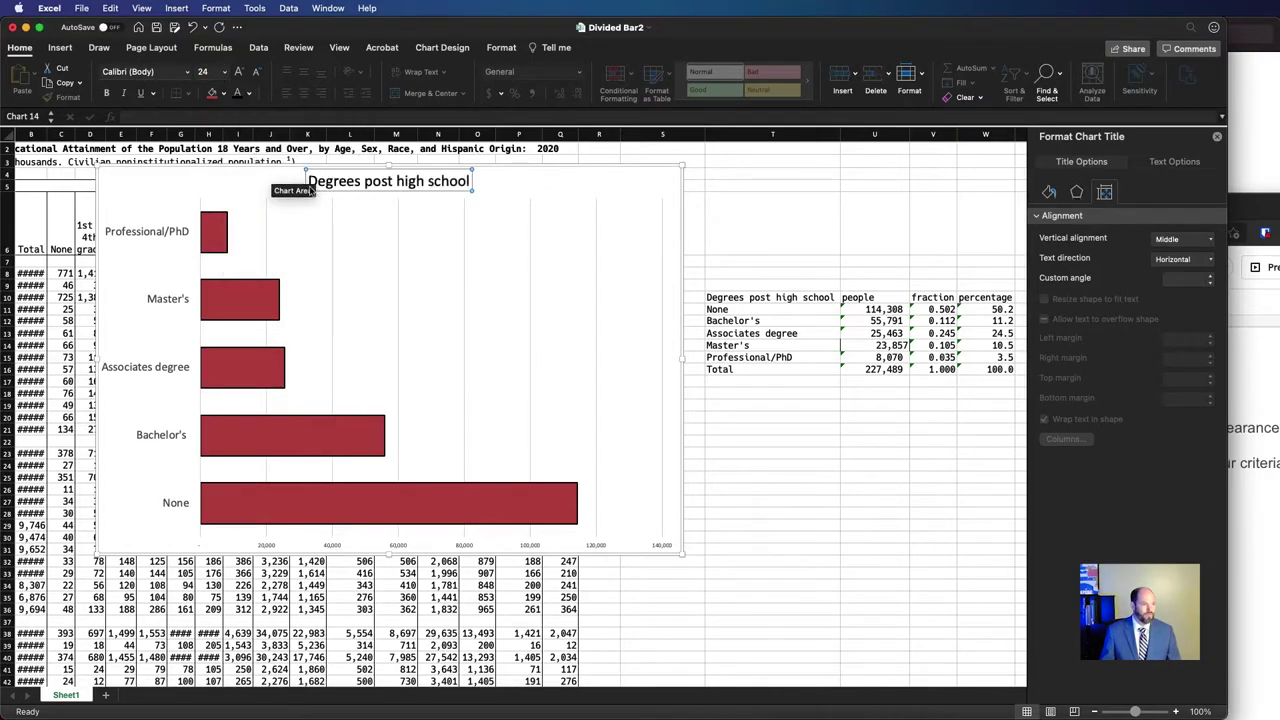
left_click(562, 230)
left_click(518, 177)
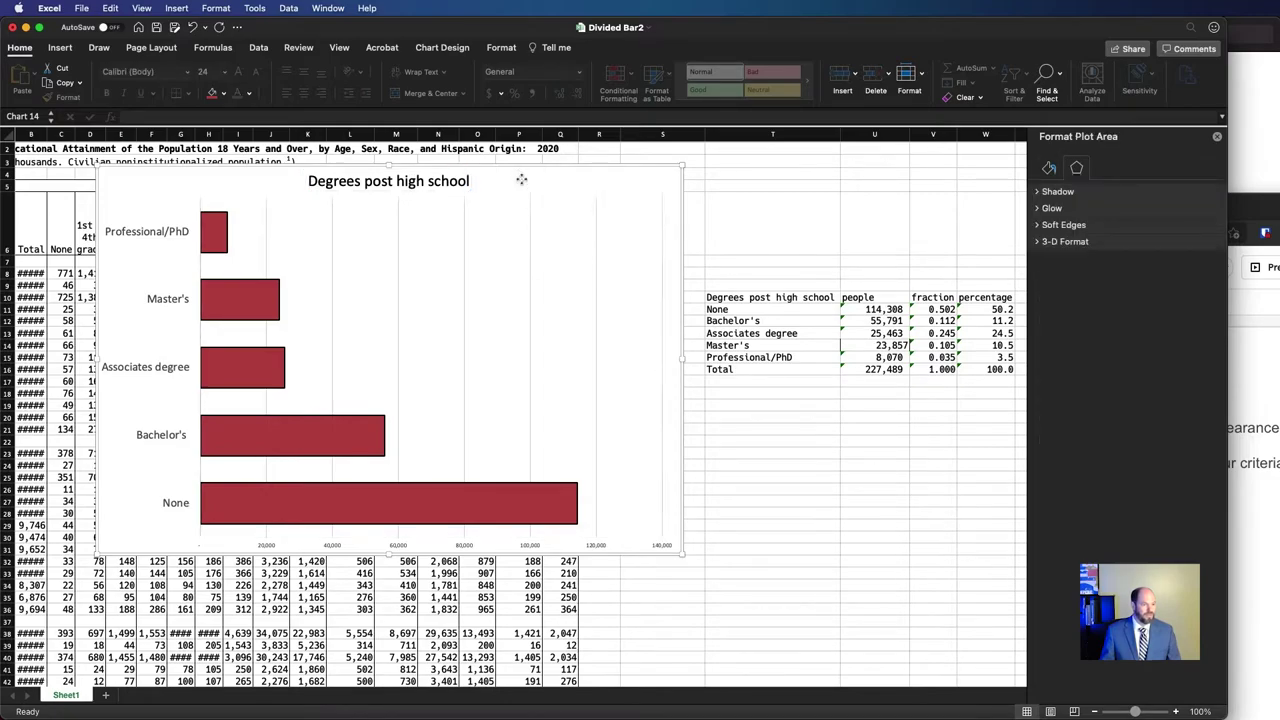
left_click(427, 181)
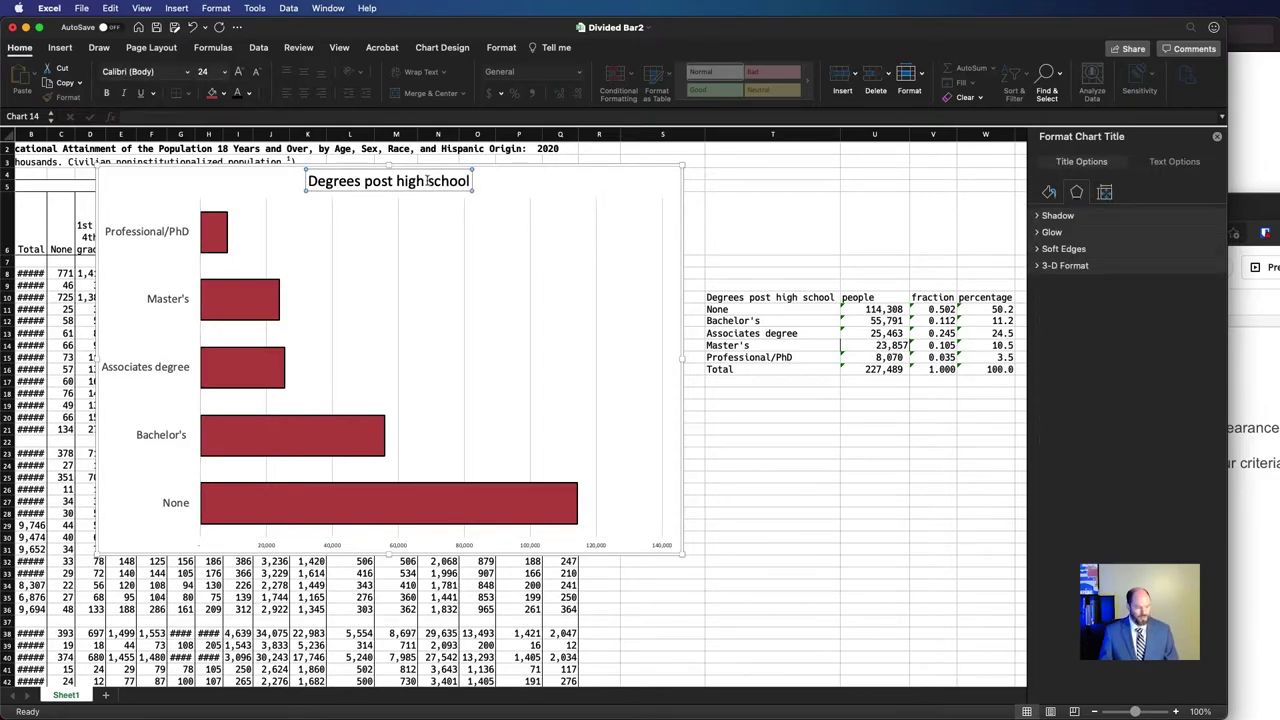
key("super+b")
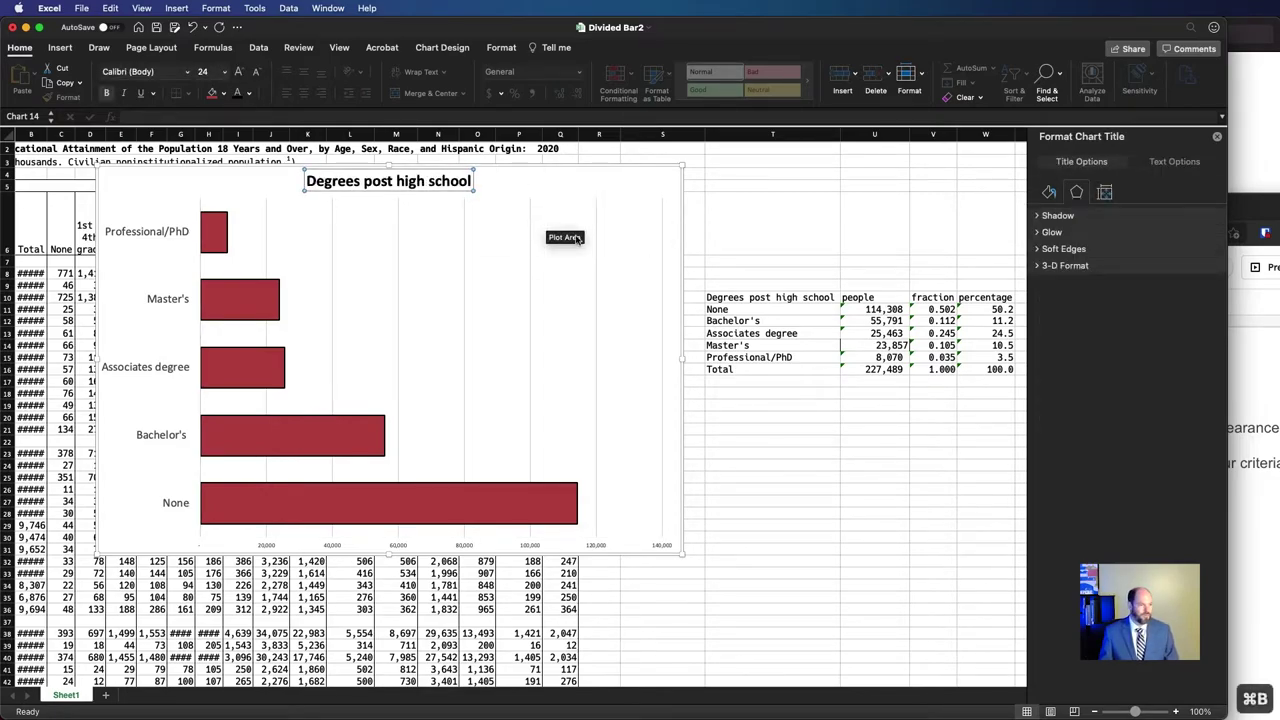
left_click(552, 181)
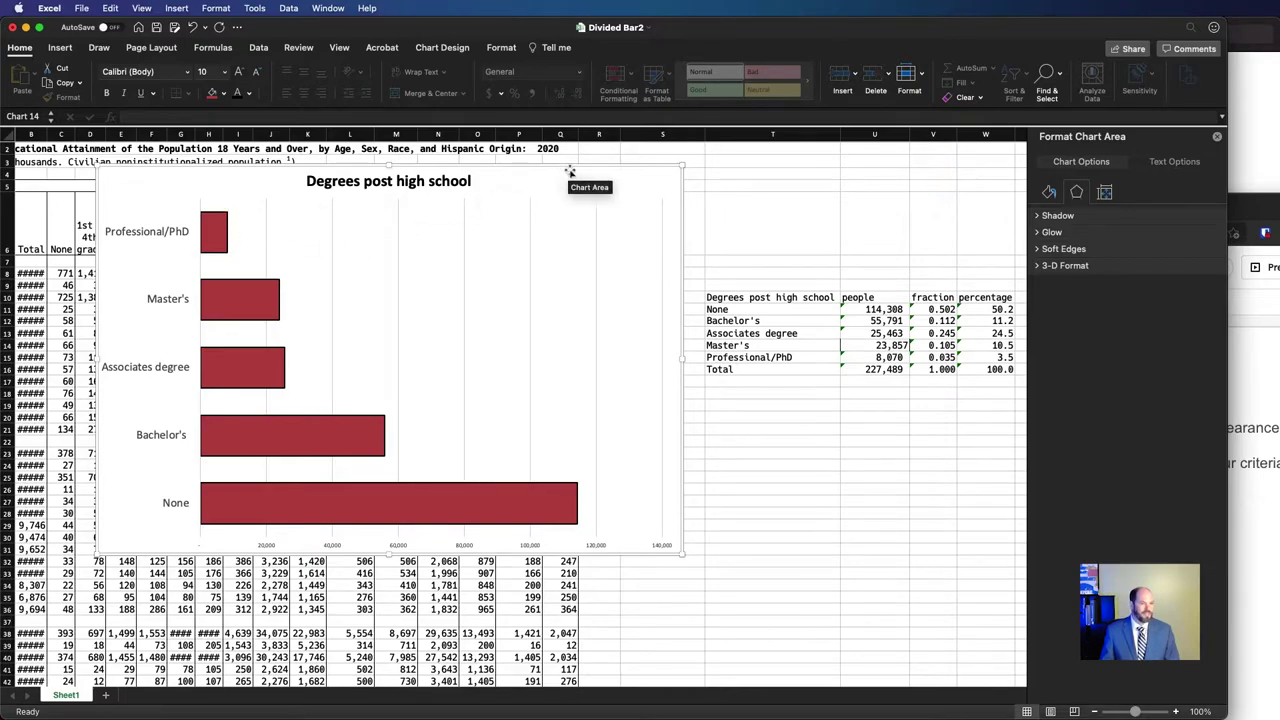
Step: Apply a Chart Design Quick Layout that adds value labels to the bars
left_click(443, 49)
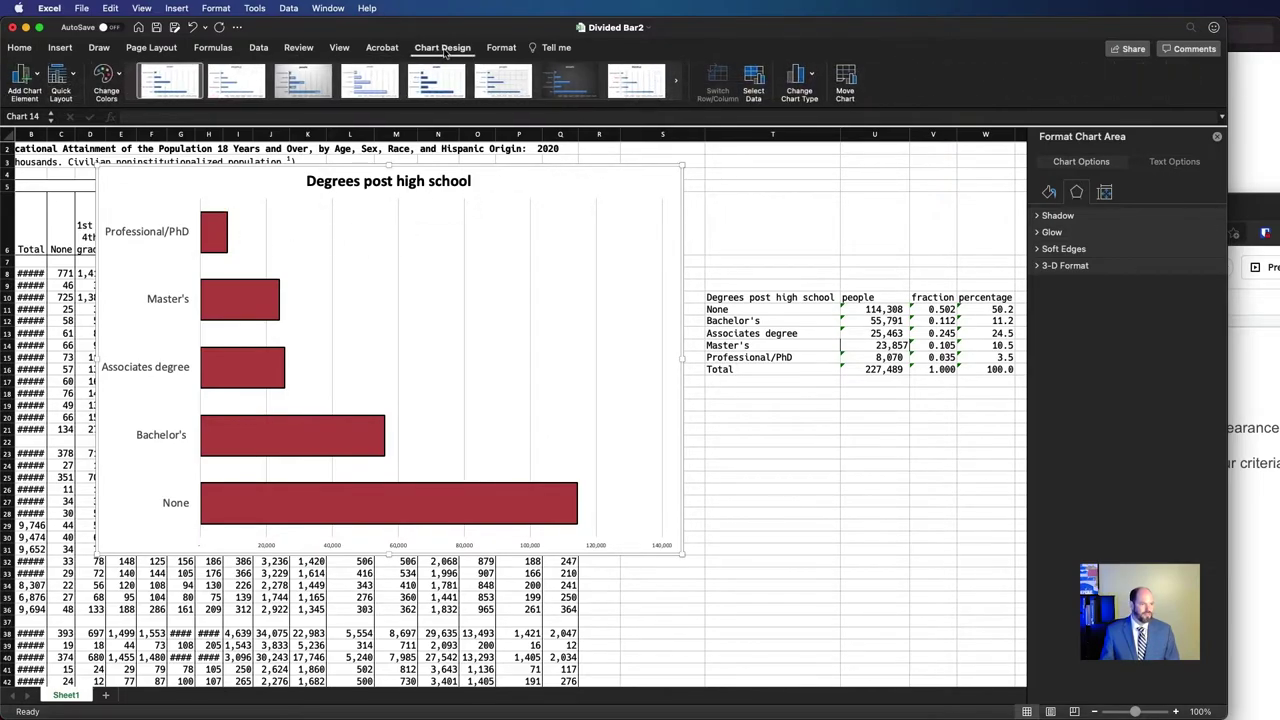
left_click(35, 77)
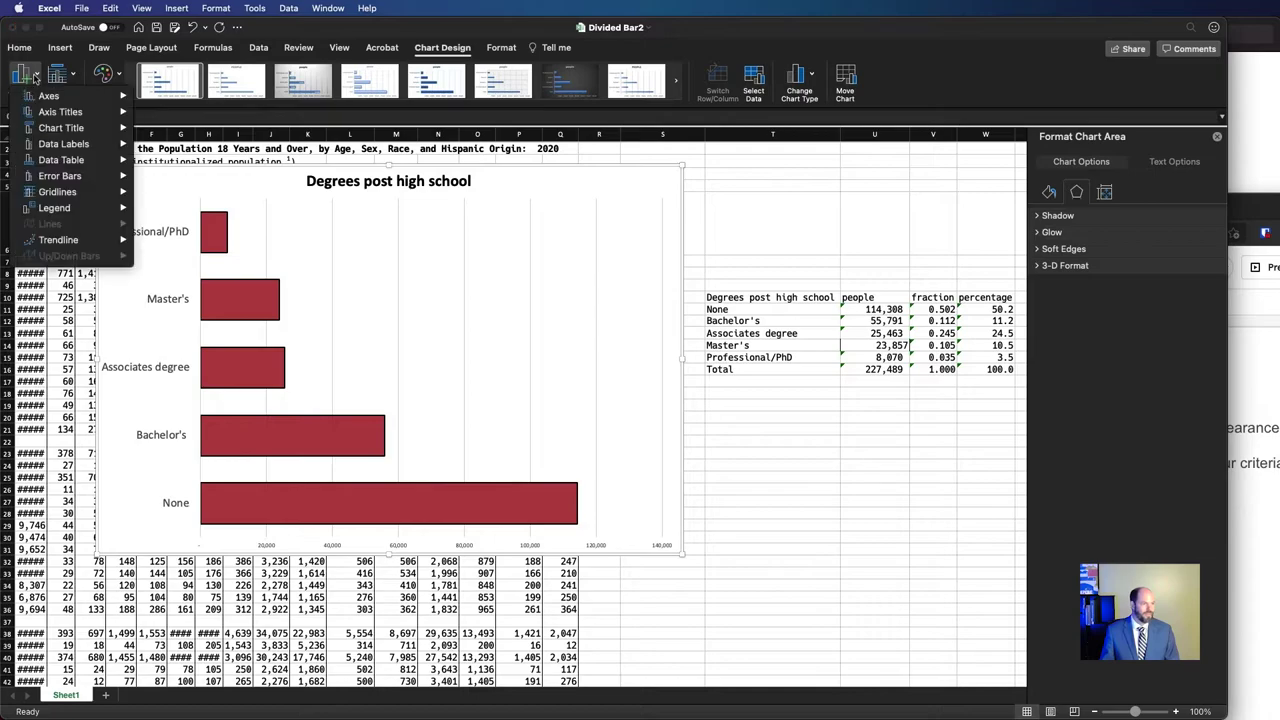
left_click(35, 77)
left_click(58, 75)
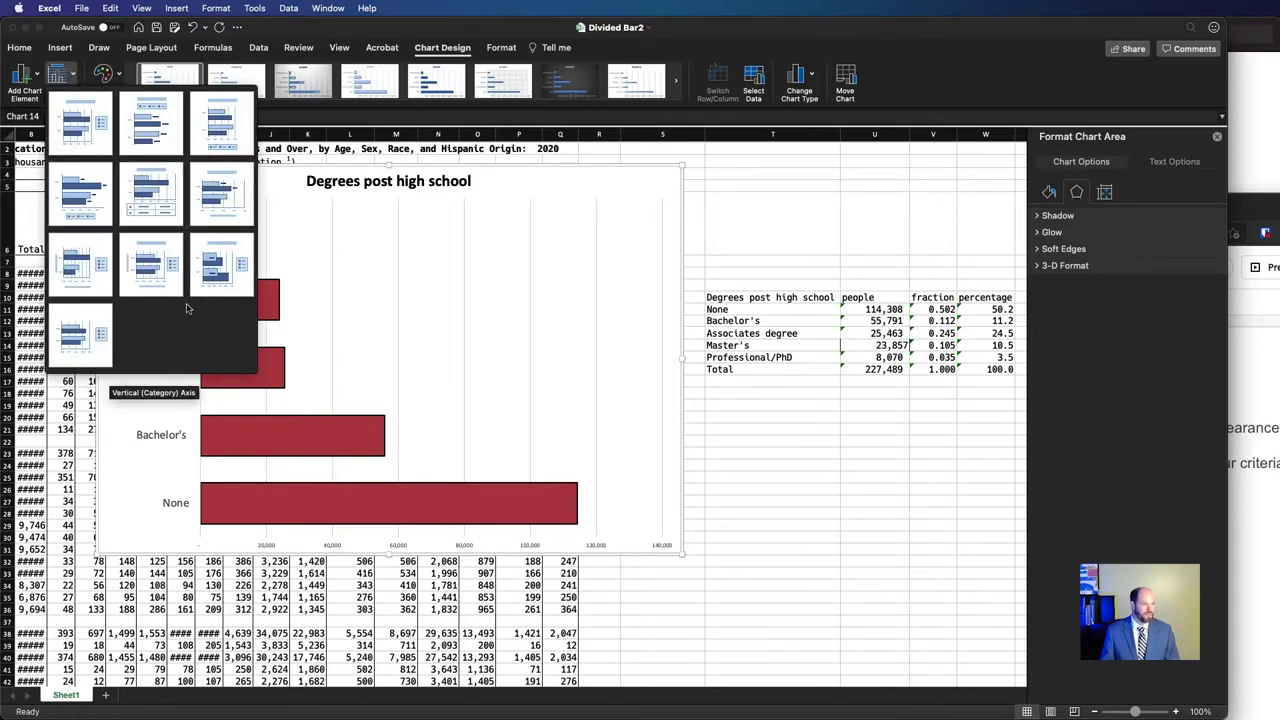
left_click(155, 135)
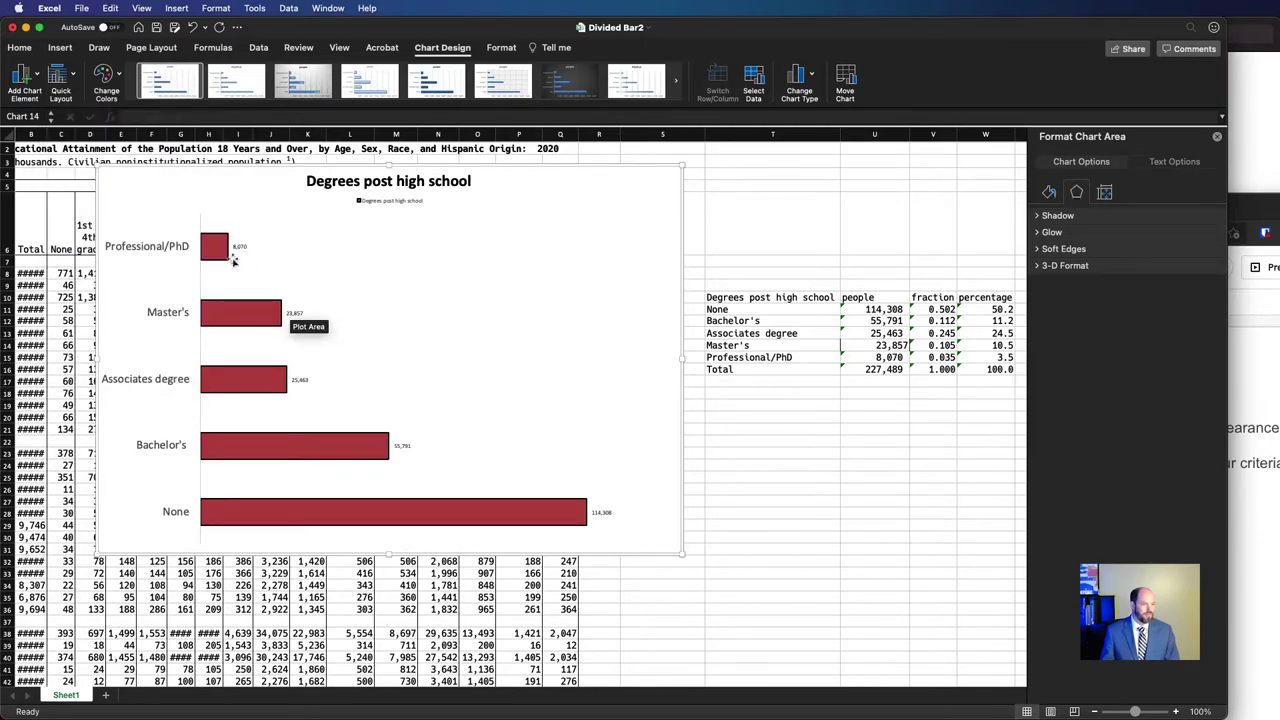
Step: Set the bar value labels to 18 pt
left_click(305, 313)
left_click(19, 47)
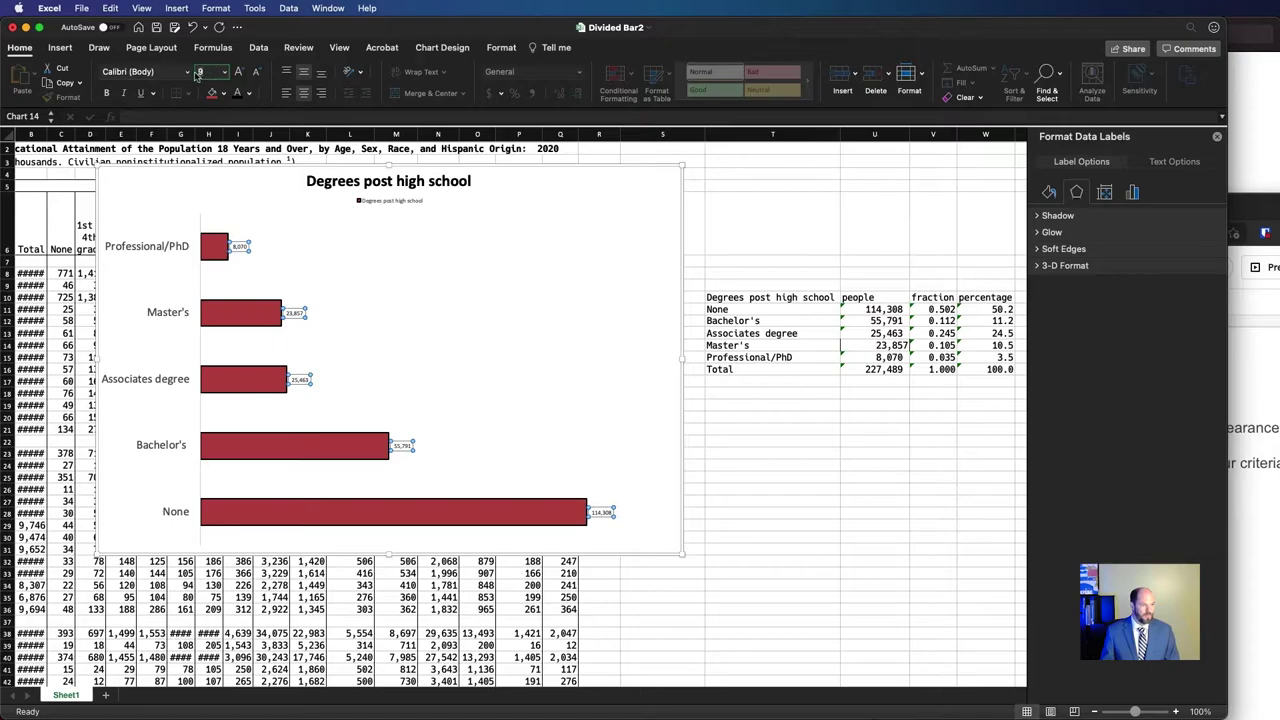
type("18")
key("Return")
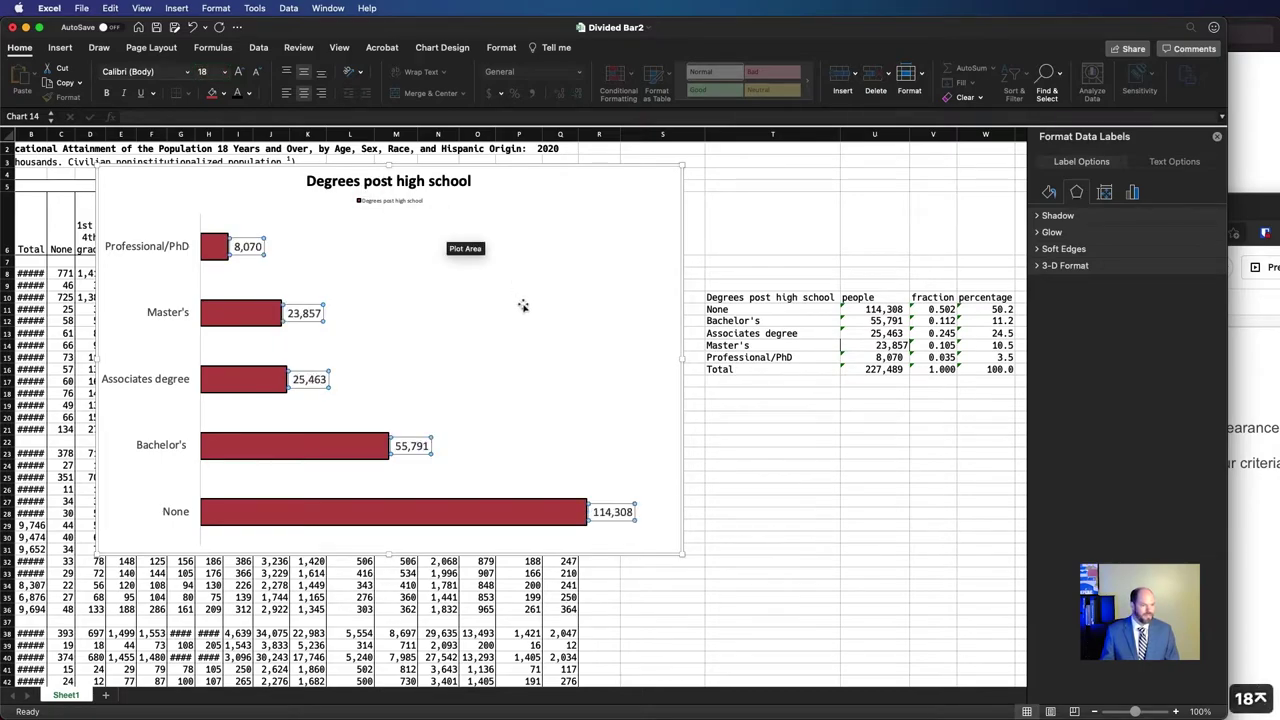
left_click(518, 306)
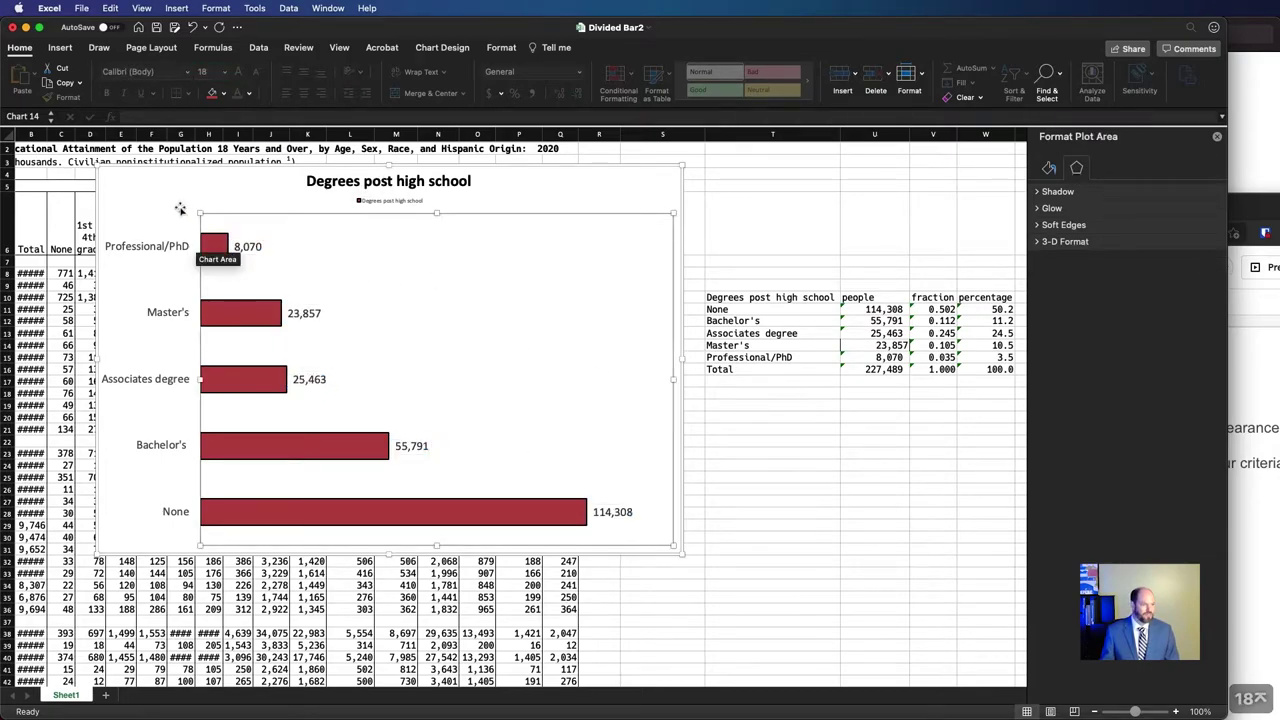
left_click(195, 250)
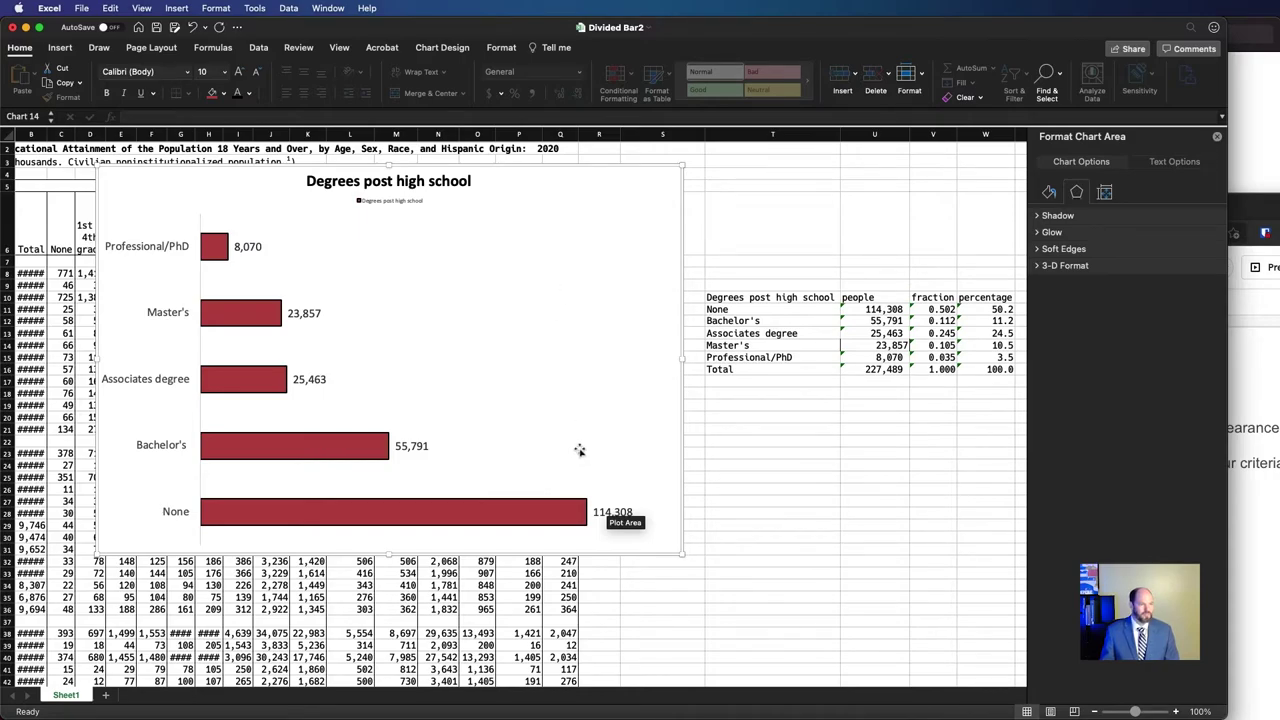
Step: Delete the chart legend
left_click(380, 203)
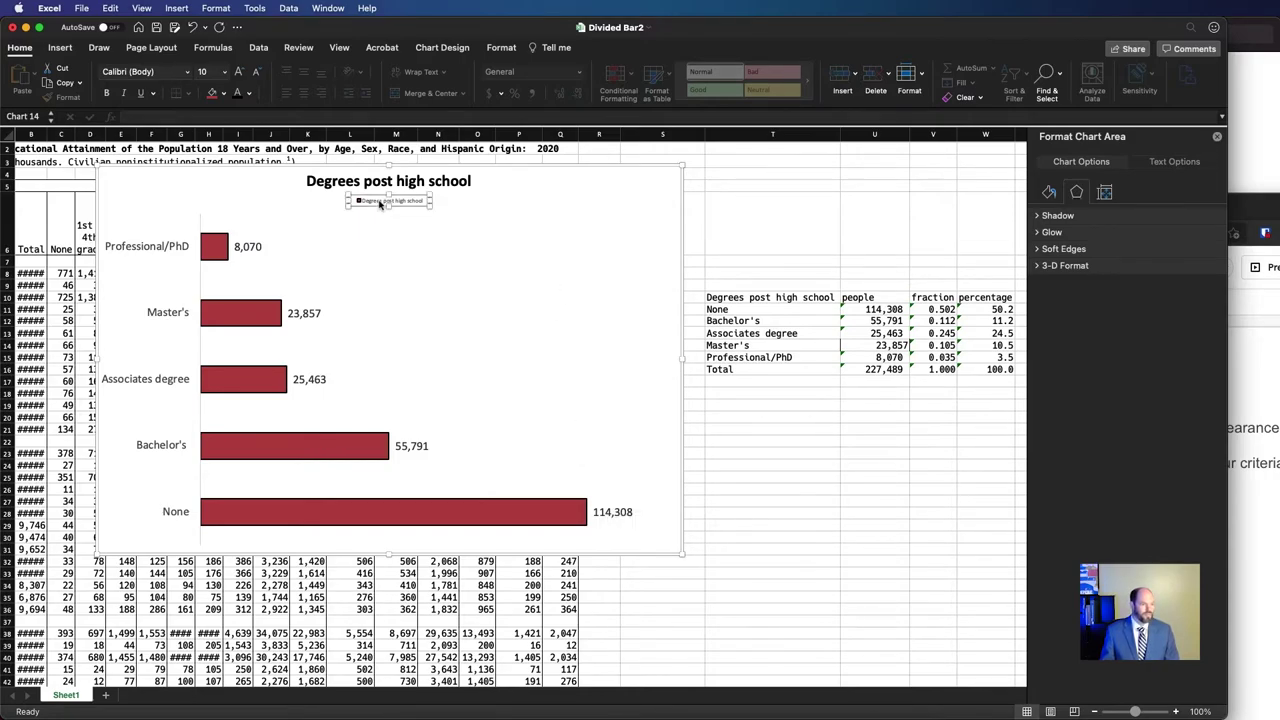
key("Delete")
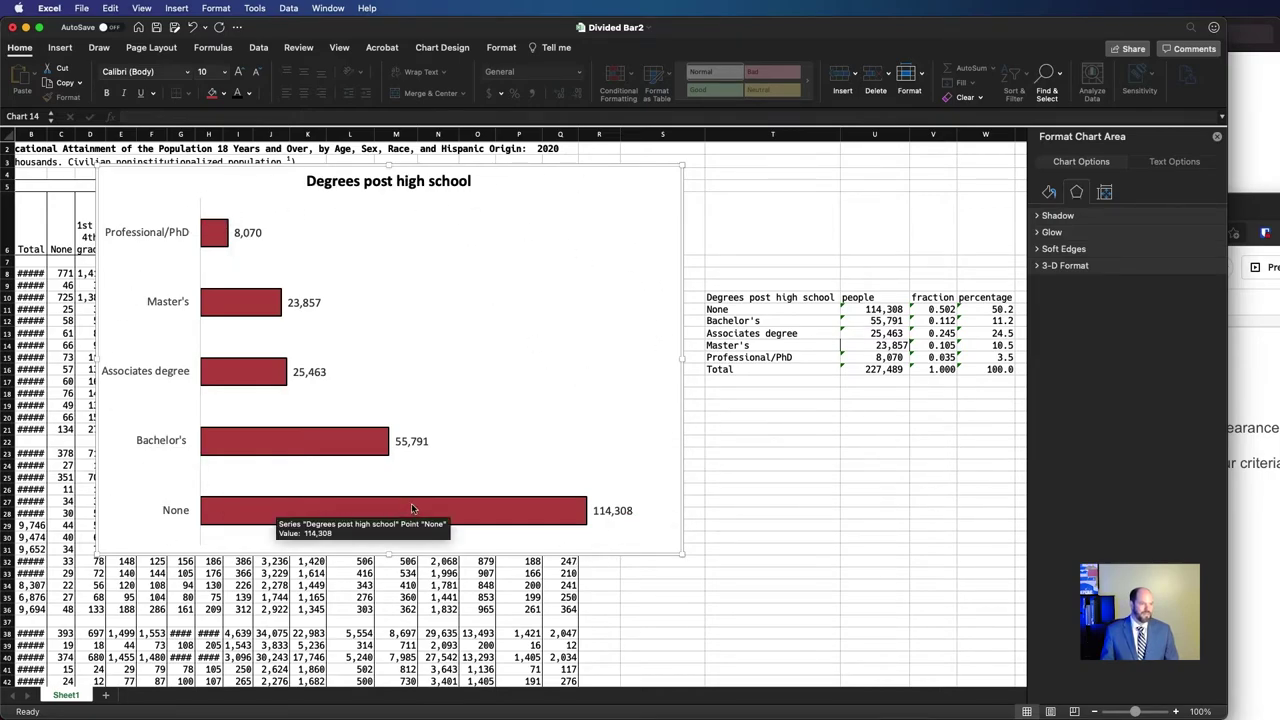
Step: Set the red bar series gap width to 50% to thicken the bars
left_click(215, 362)
left_click(1104, 168)
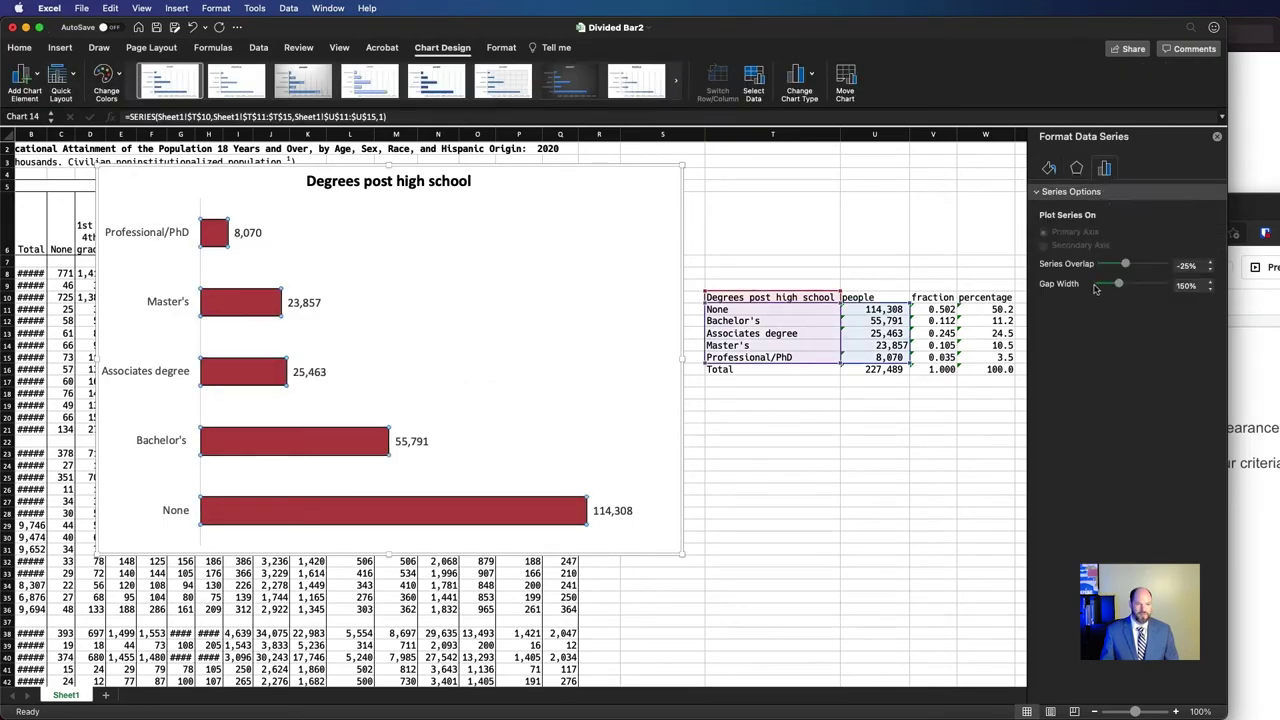
left_click(1183, 285)
type("50")
key("Return")
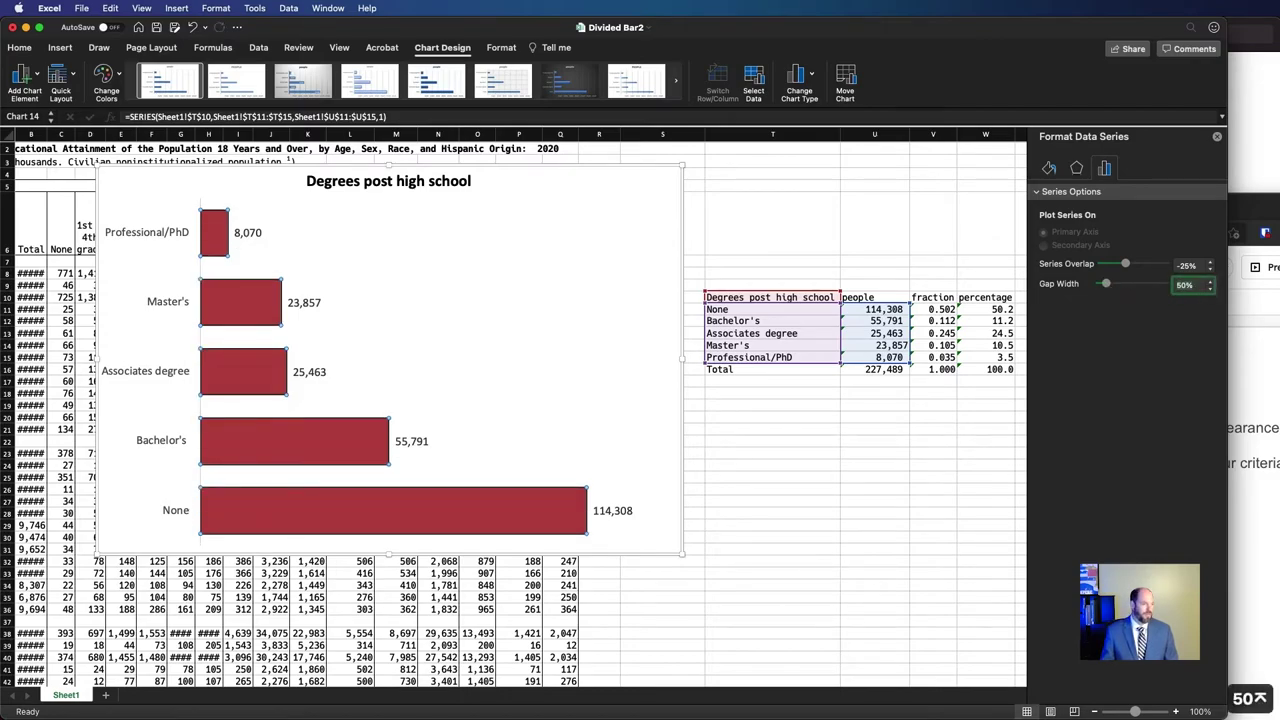
left_click(837, 180)
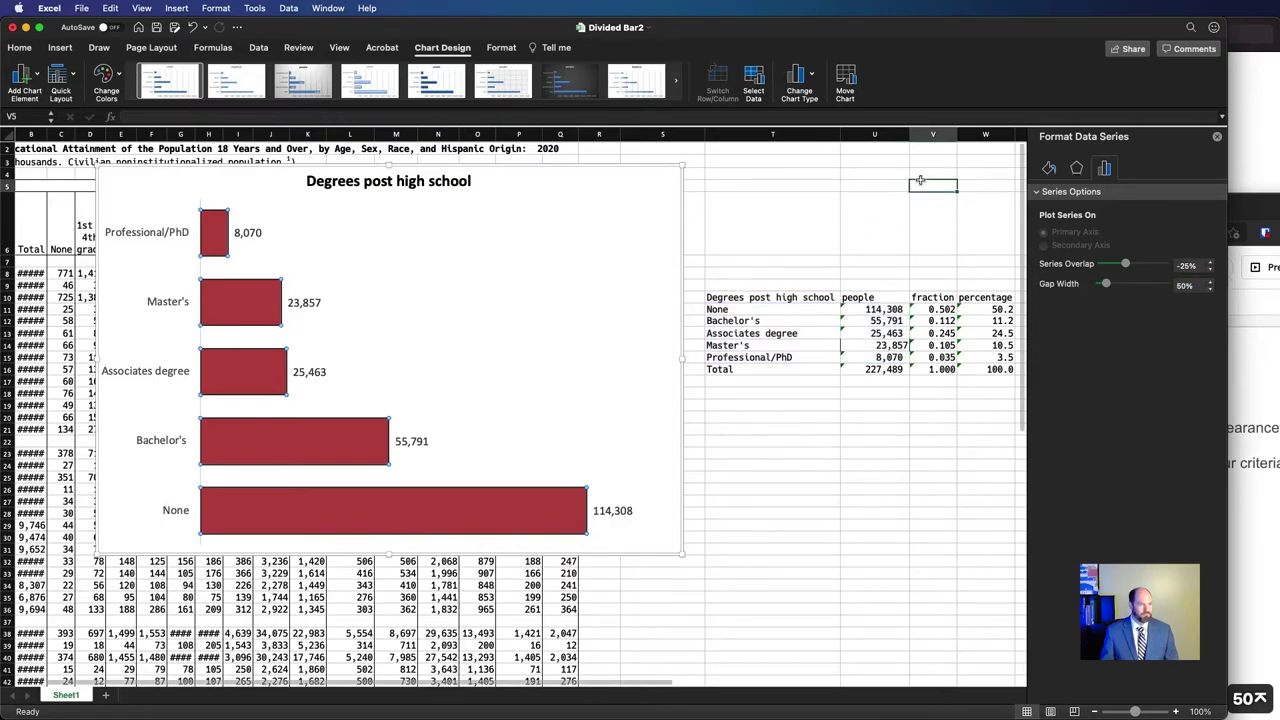
Step: Save the chart as a picture named 'Bar' in PNG format on the Desktop
left_click(573, 182)
right_click(574, 184)
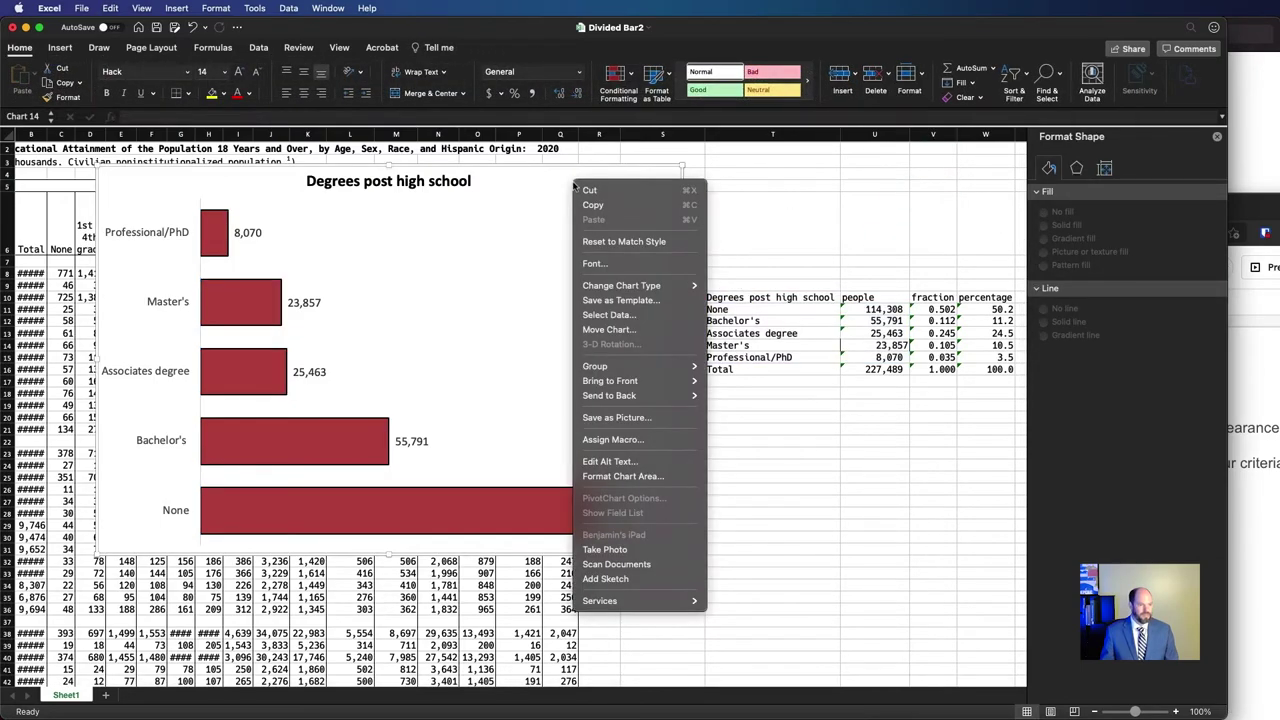
left_click(669, 419)
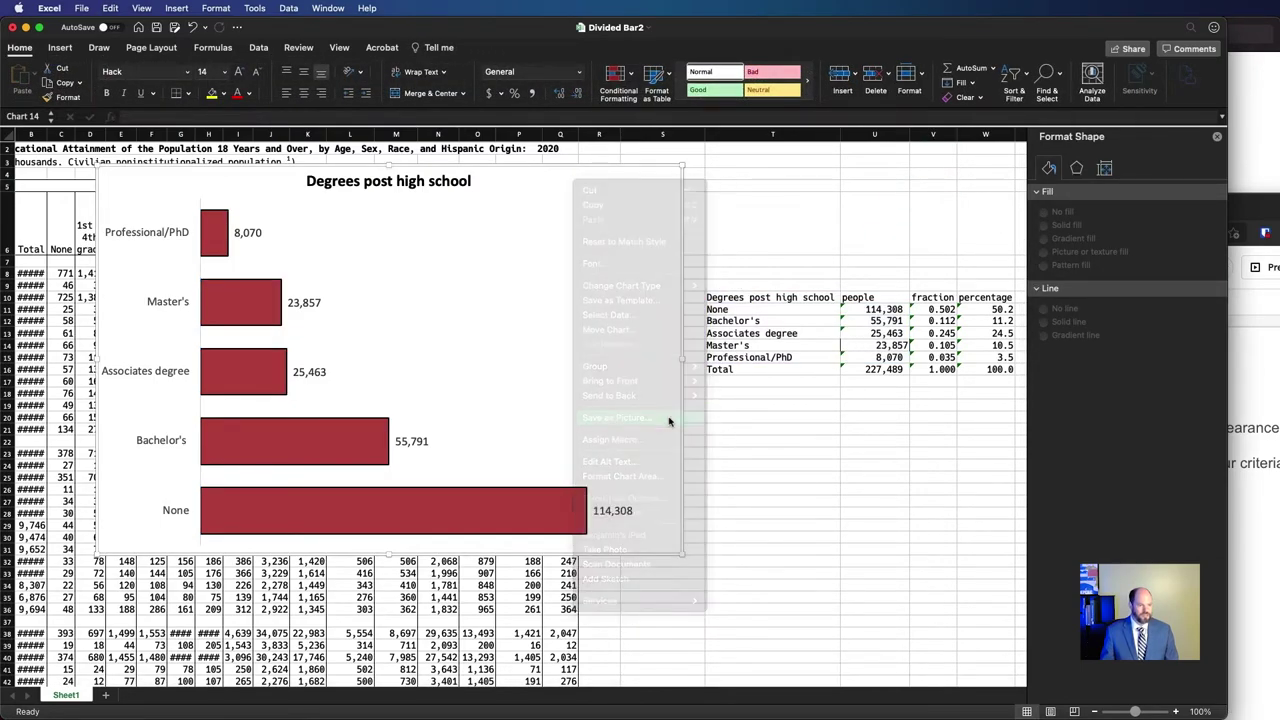
type("Ba")
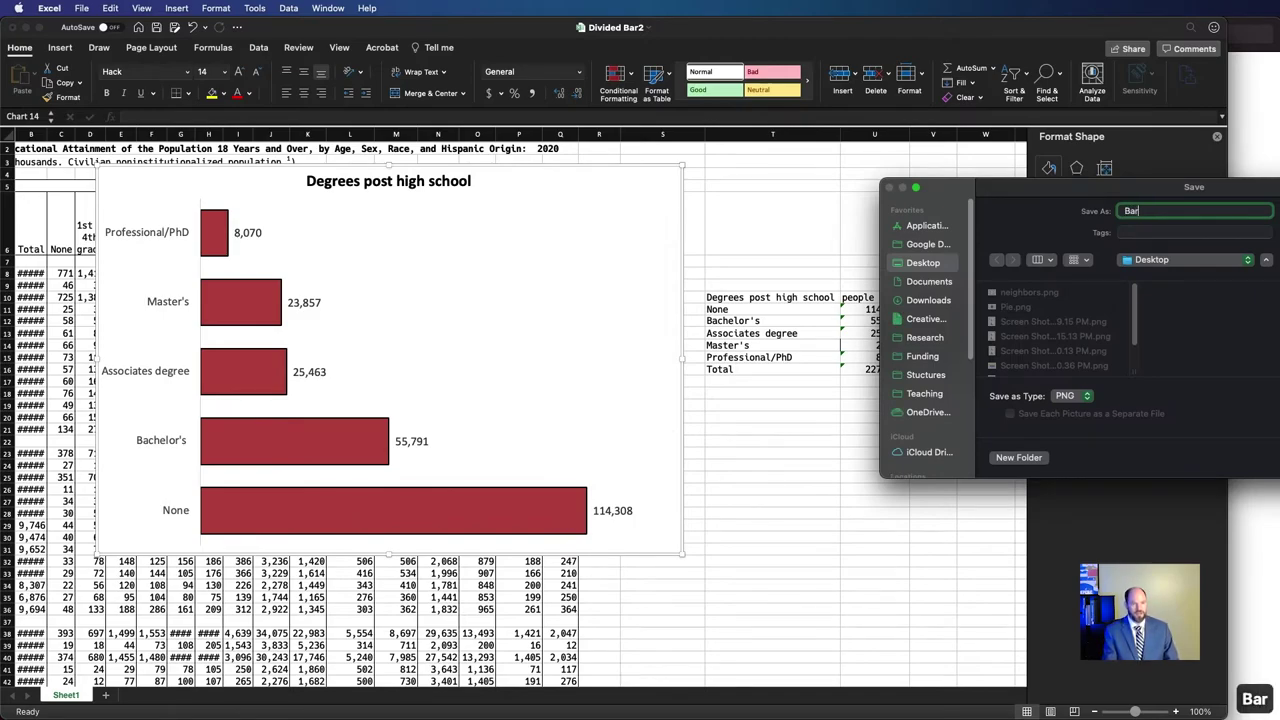
type("r")
key("Return")
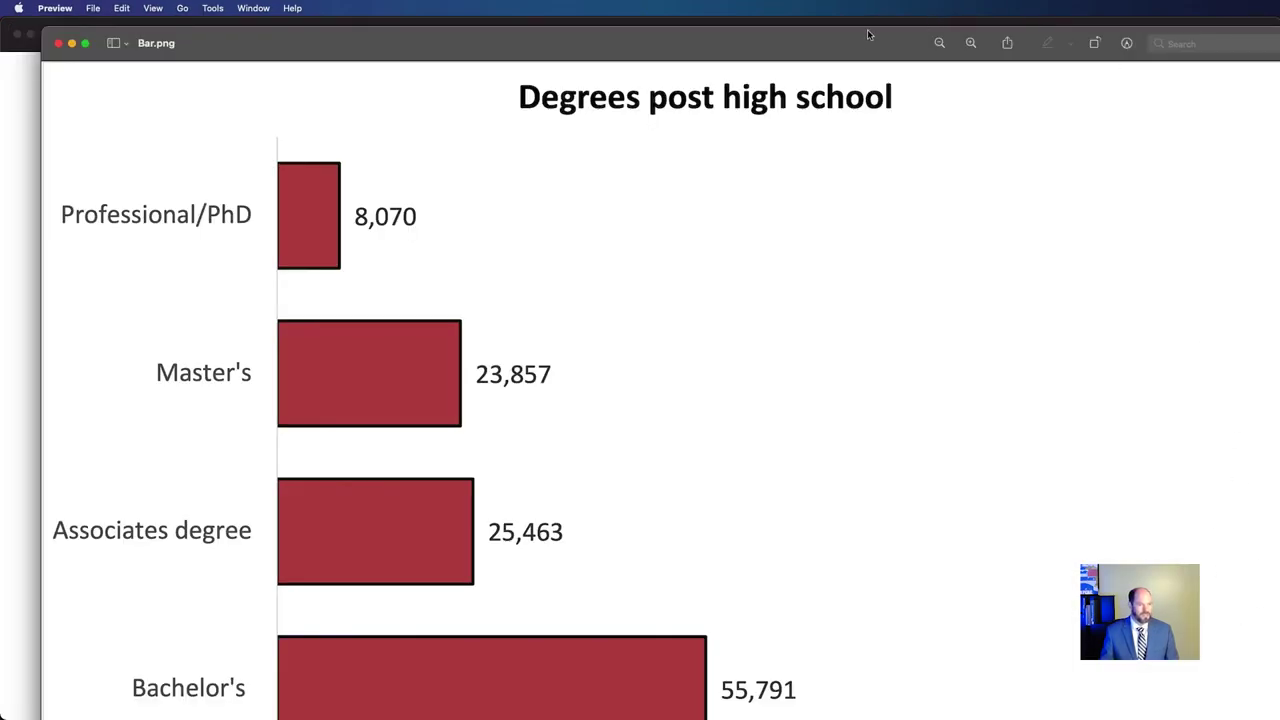
Step: Move the Preview window left and fit Bar.png so all five bars show
left_click_drag(866, 46, 819, 36)
key("super+9")
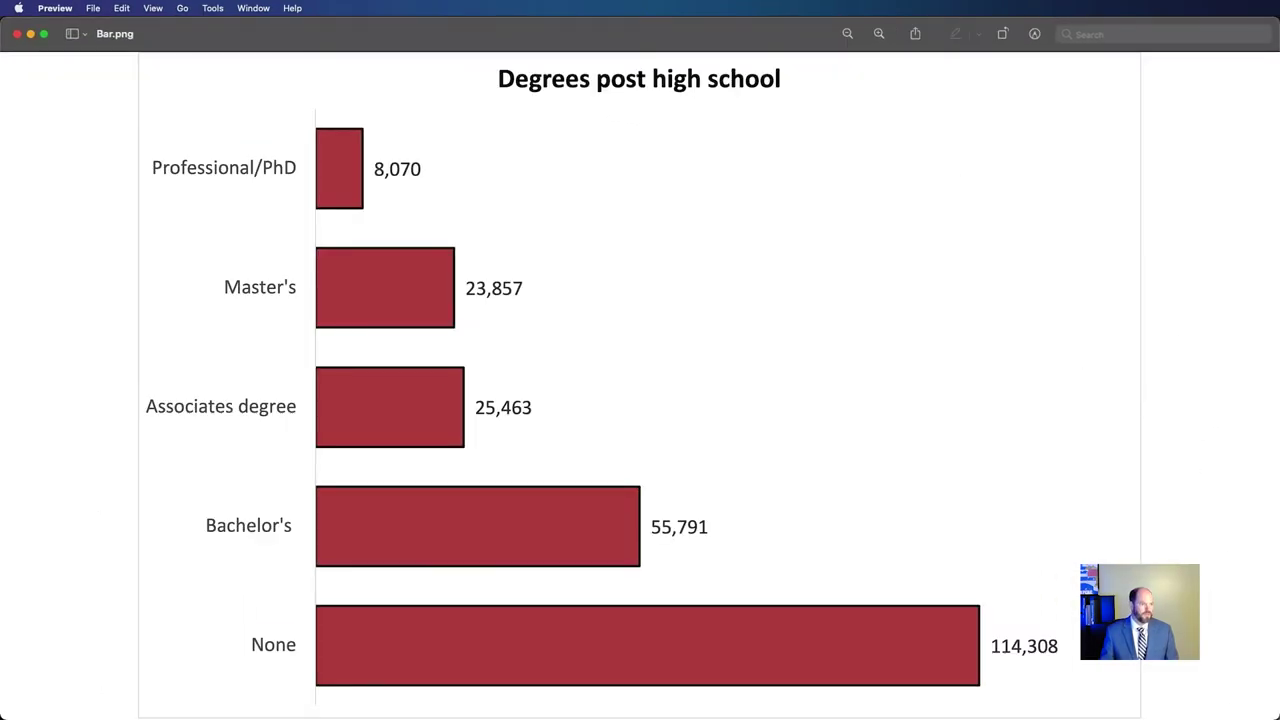